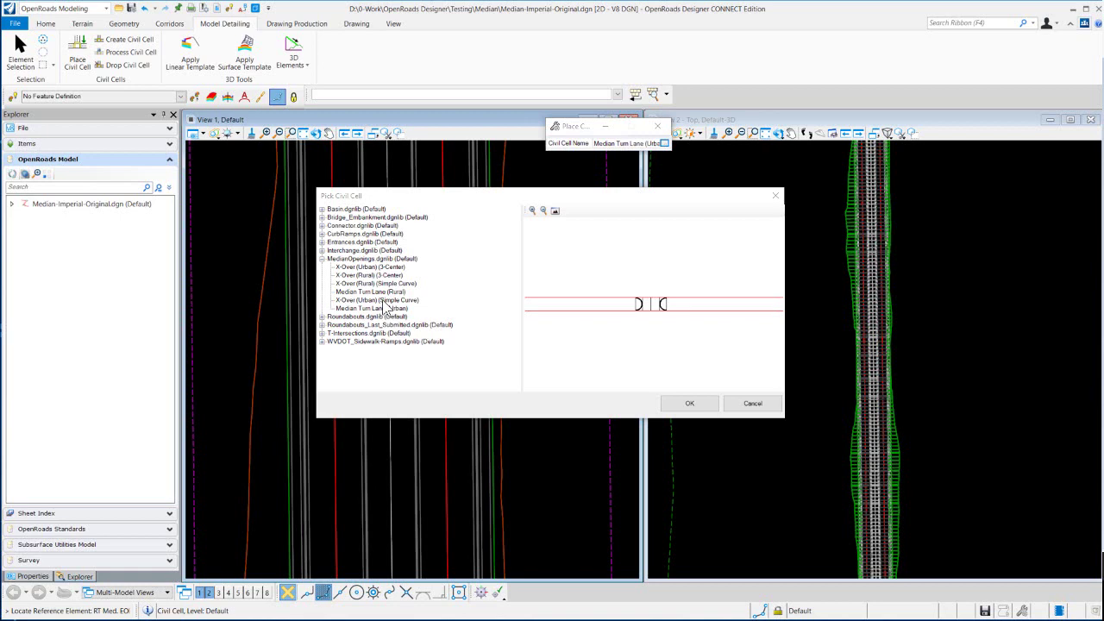
# Preview the MedianOpenings.dgnlib cells and pick X-Over (Urban) (Simple Curve) for placement.
pyautogui.click(405, 300)
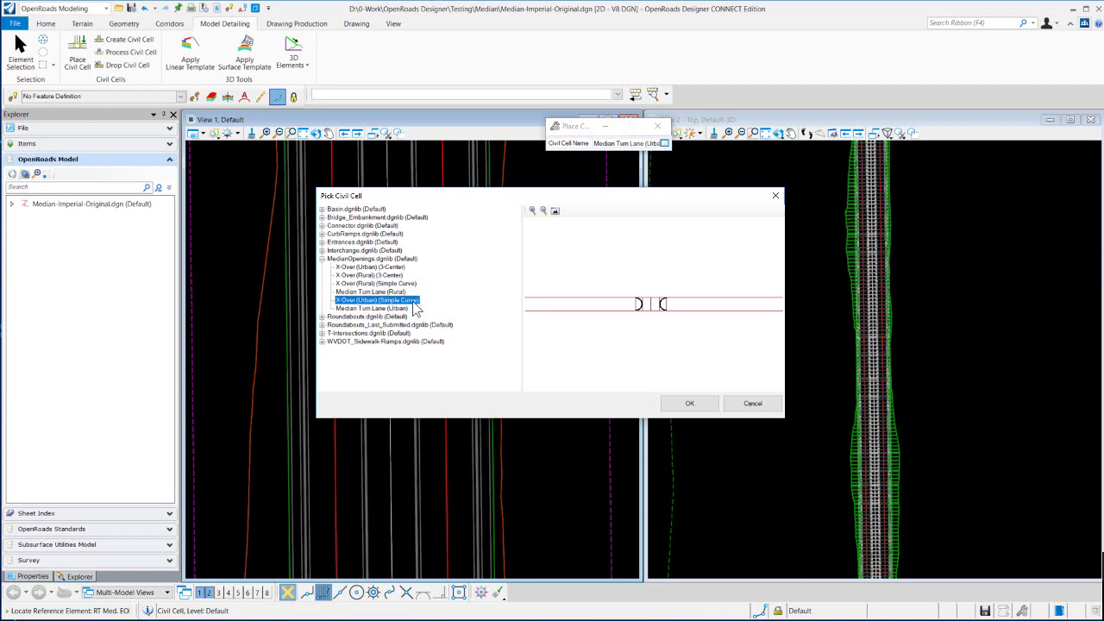
pyautogui.click(392, 268)
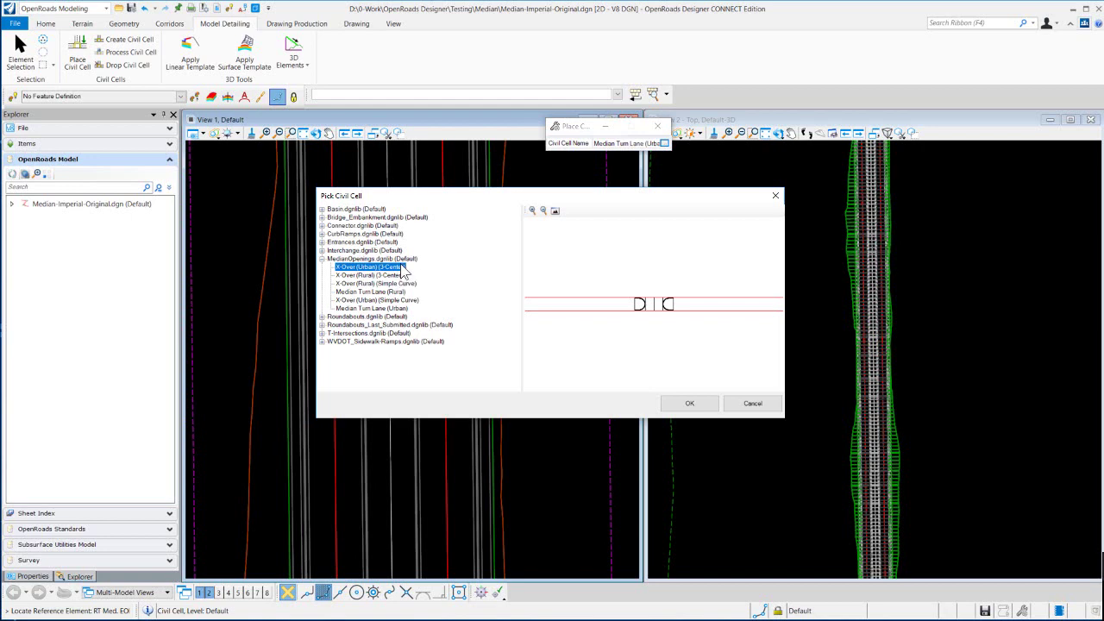
pyautogui.click(393, 308)
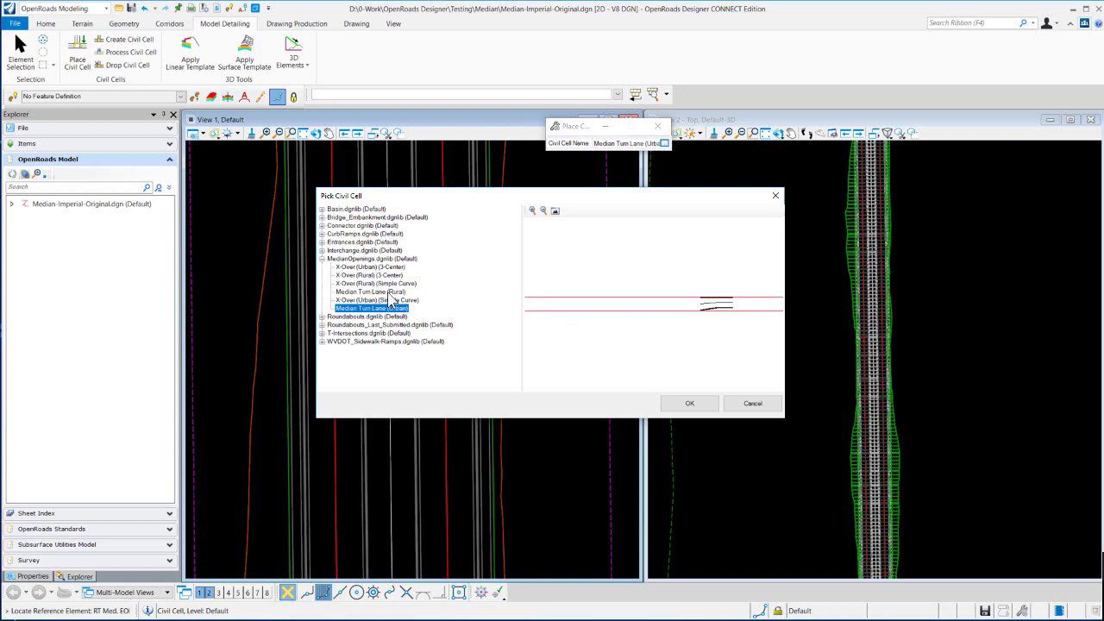
pyautogui.click(393, 292)
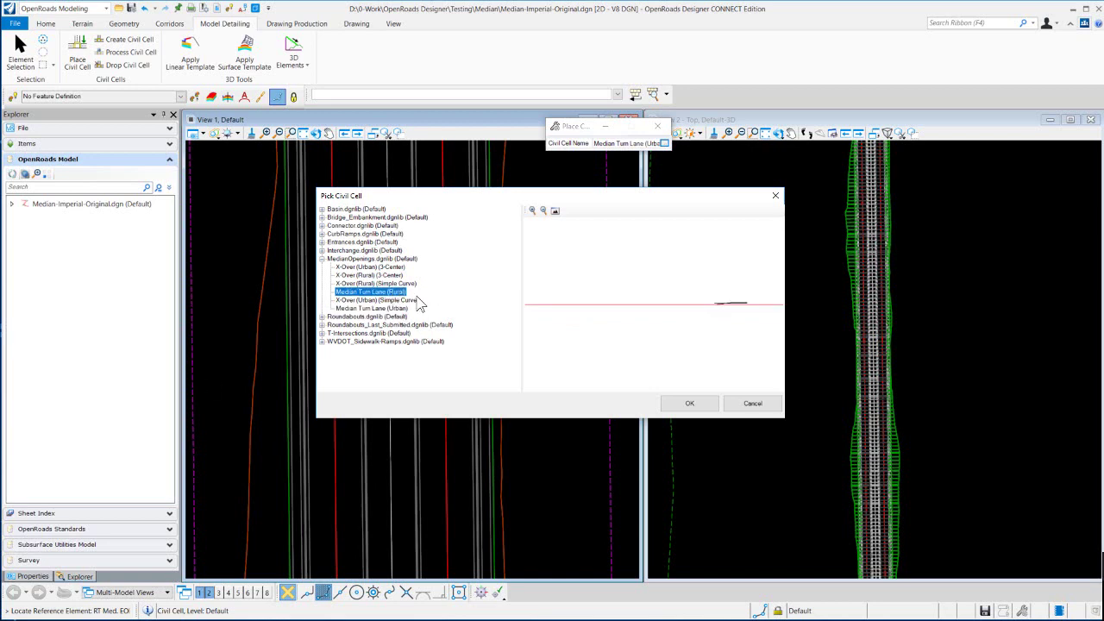
pyautogui.click(412, 300)
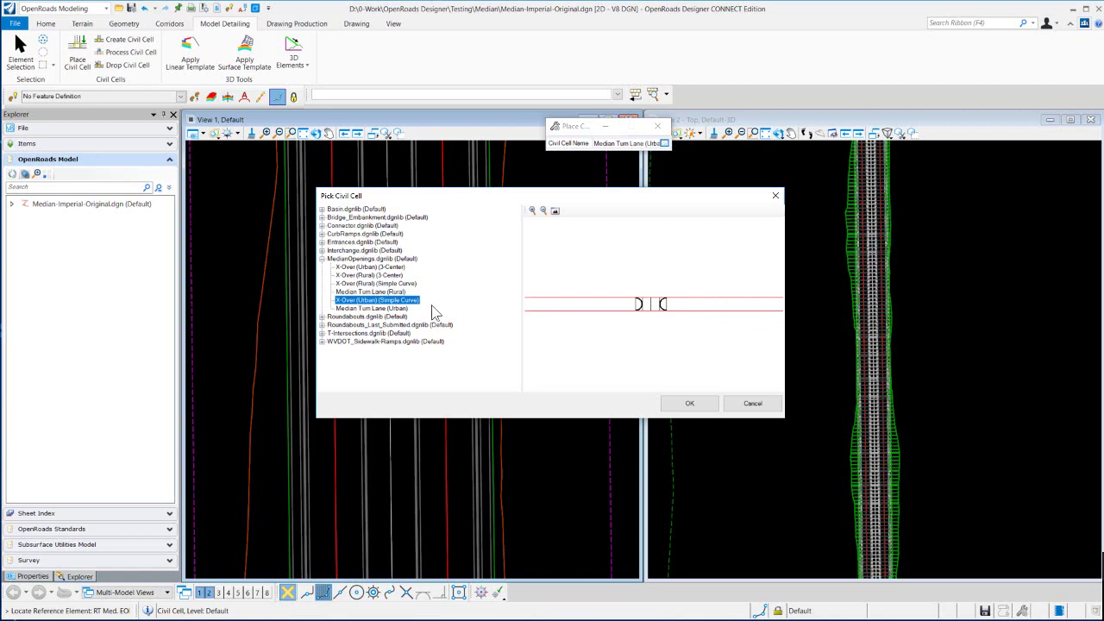
pyautogui.click(688, 406)
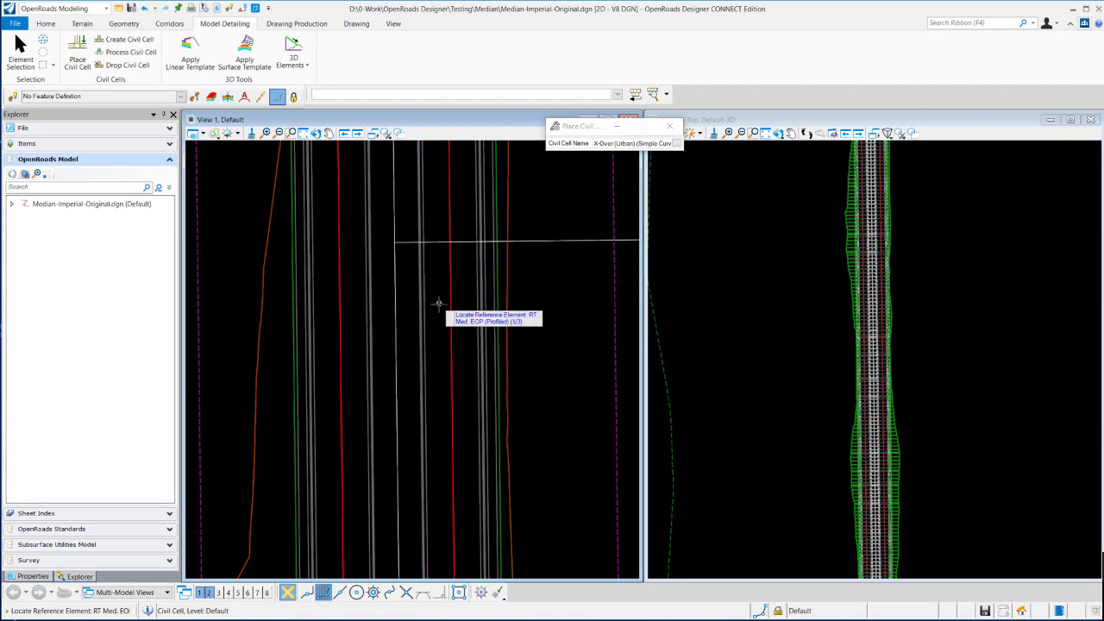
# Locate the crossover on RT Med. EOP and LT Med. EOP at DP @ X-Over, skipping alternatives and corridor clipping.
pyautogui.rightClick(434, 344)
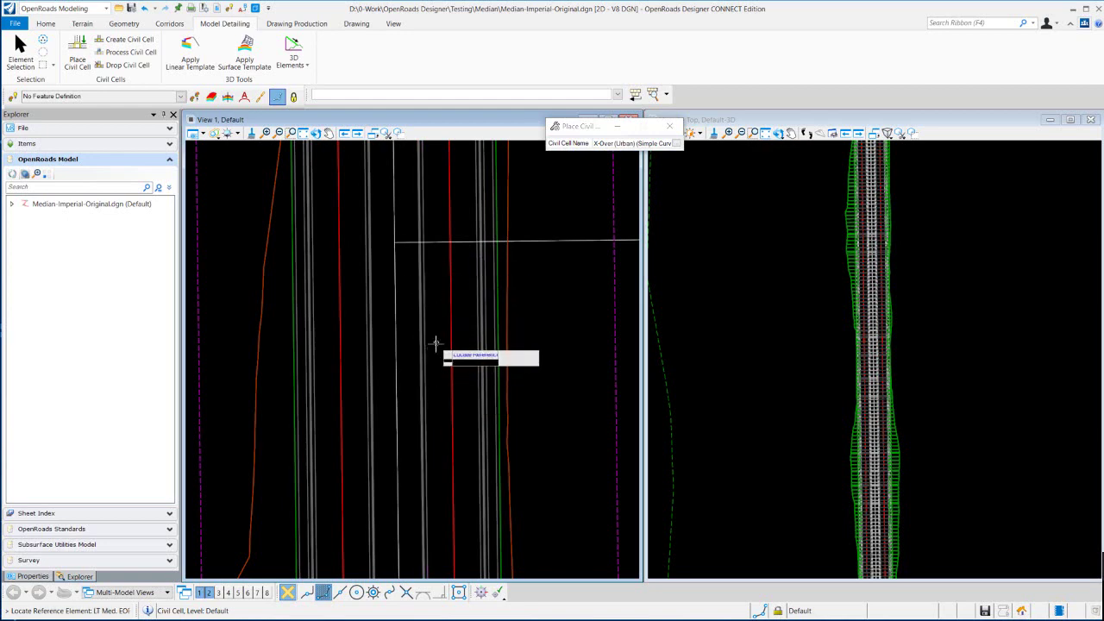
pyautogui.click(369, 371)
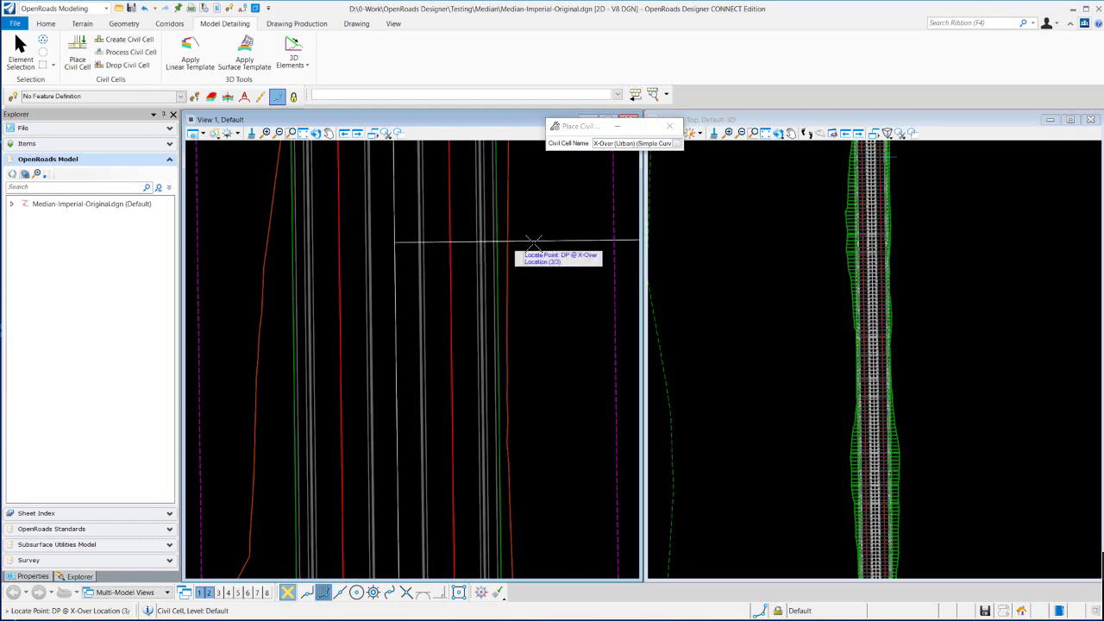
pyautogui.click(409, 273)
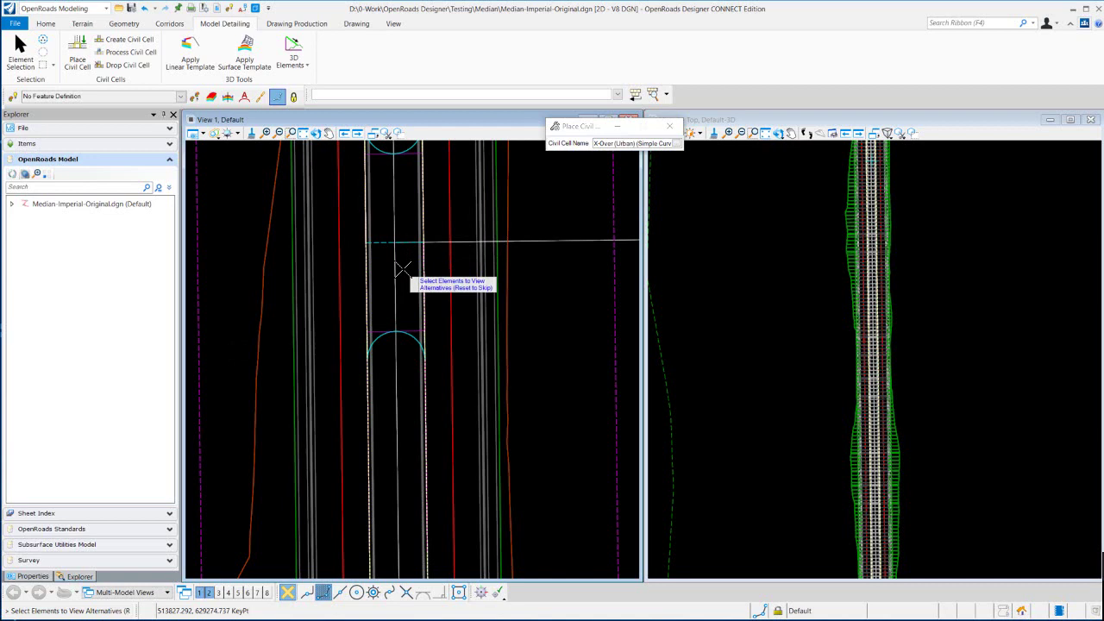
pyautogui.rightClick(518, 205)
pyautogui.scroll(-3, 422, 268)
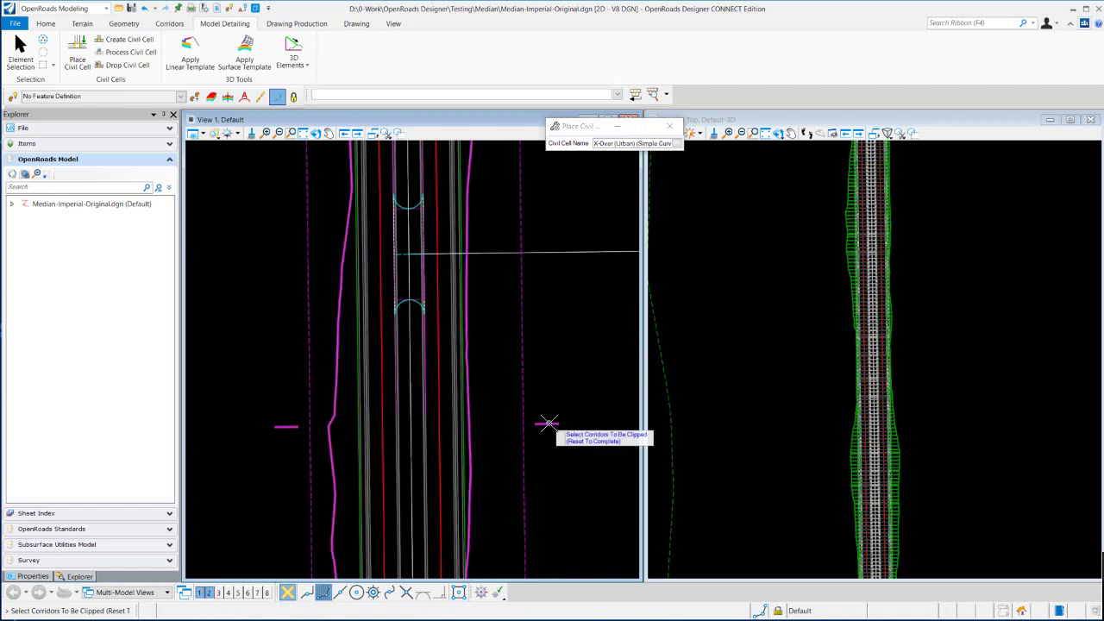
pyautogui.rightClick(541, 302)
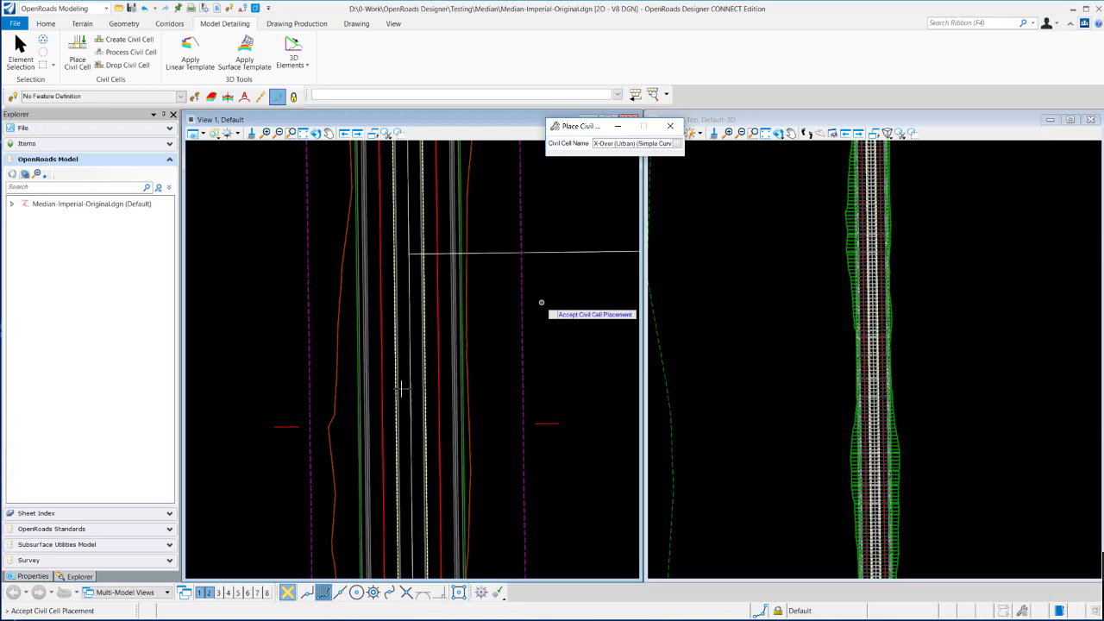
# Accept the X-Over (Urban) civil cell placement and zoom into the crossover in View 2.
pyautogui.click(541, 303)
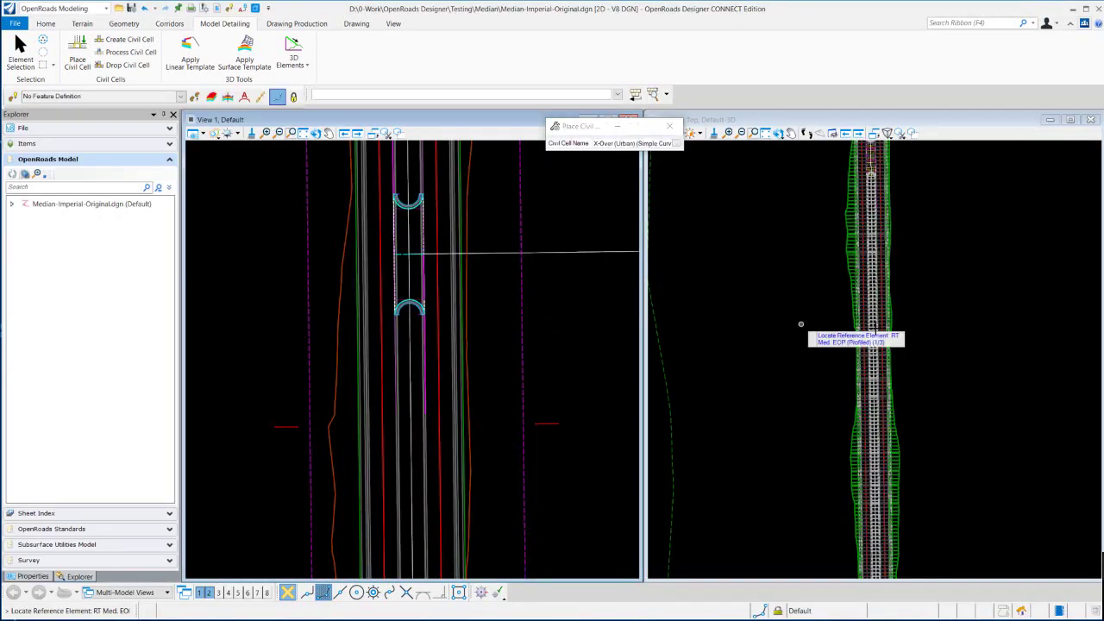
pyautogui.scroll(-2, 901, 276)
pyautogui.scroll(5, 886, 186)
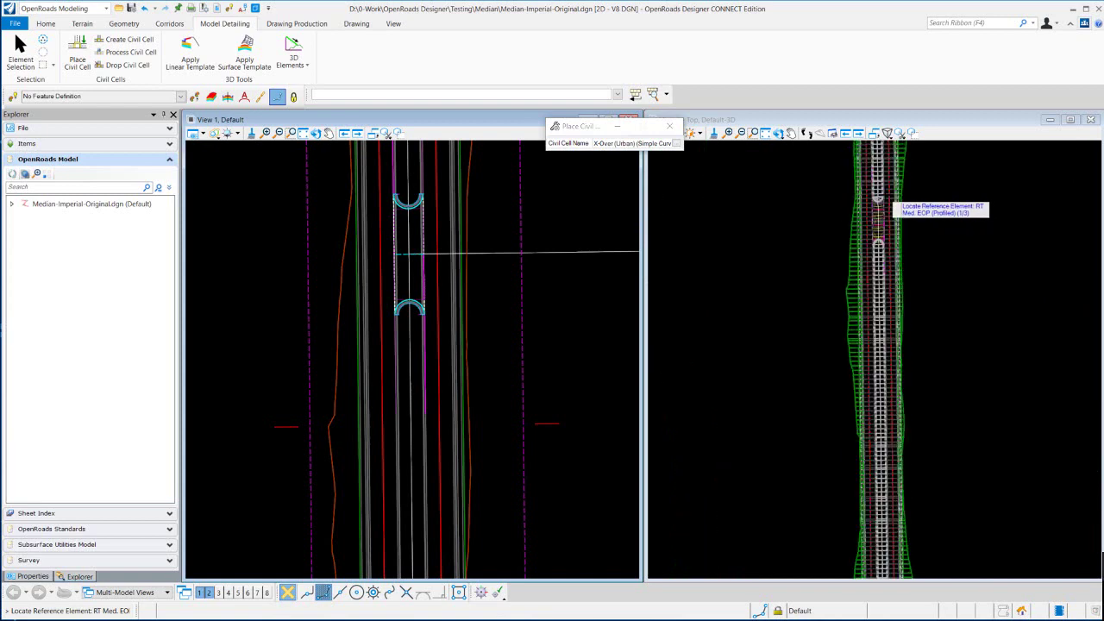
pyautogui.scroll(2, 882, 190)
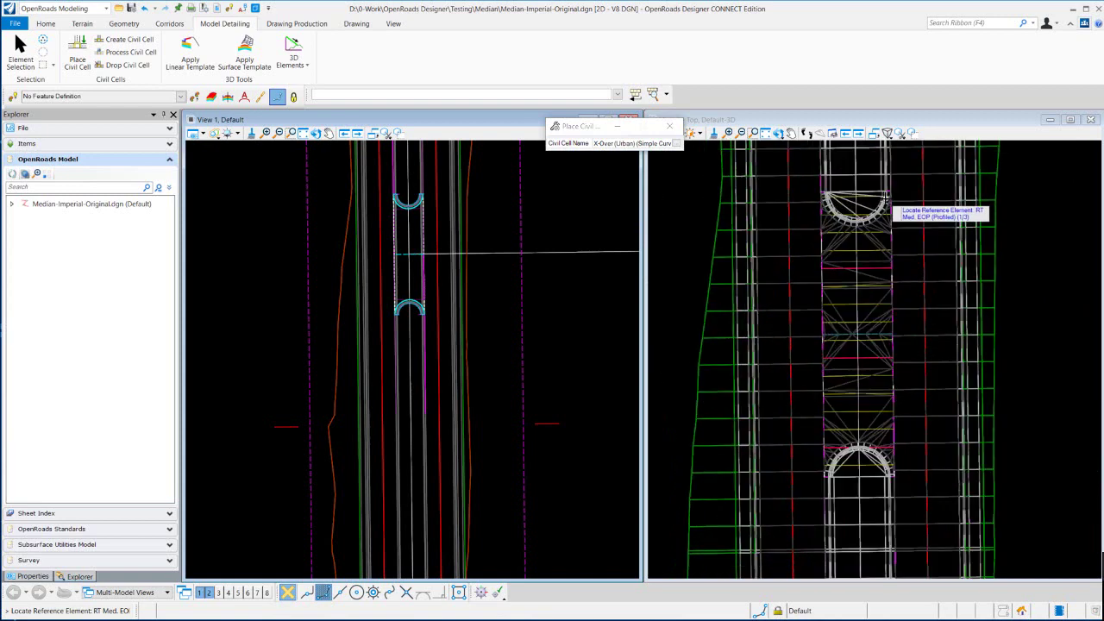
pyautogui.scroll(1, 888, 191)
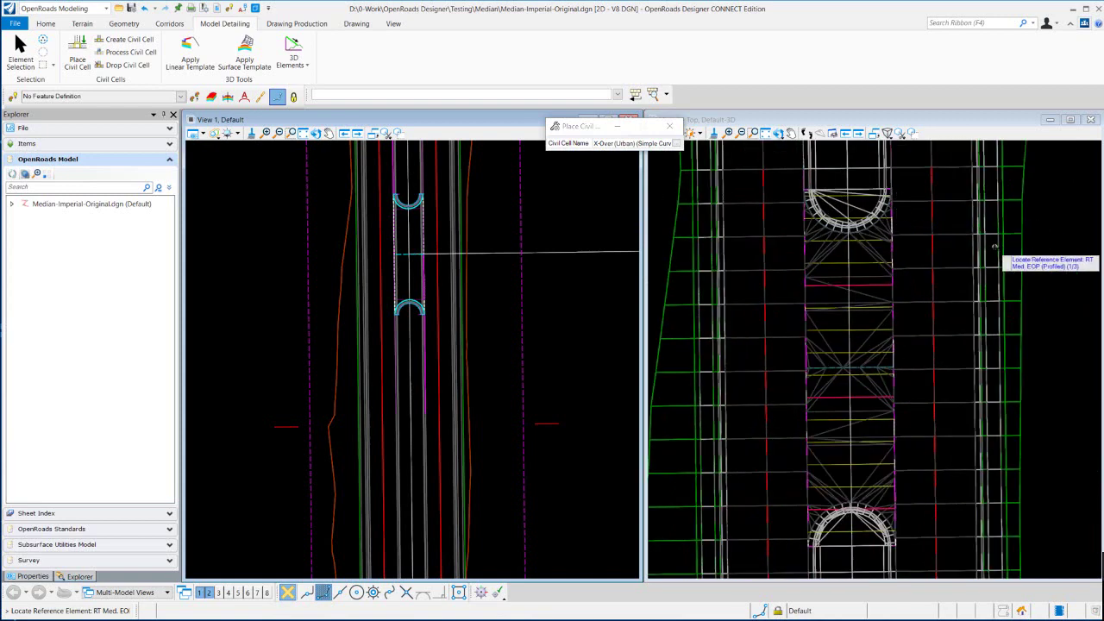
# Rotate the 3D view dynamically to tilt the modelled median opening.
pyautogui.click(784, 134)
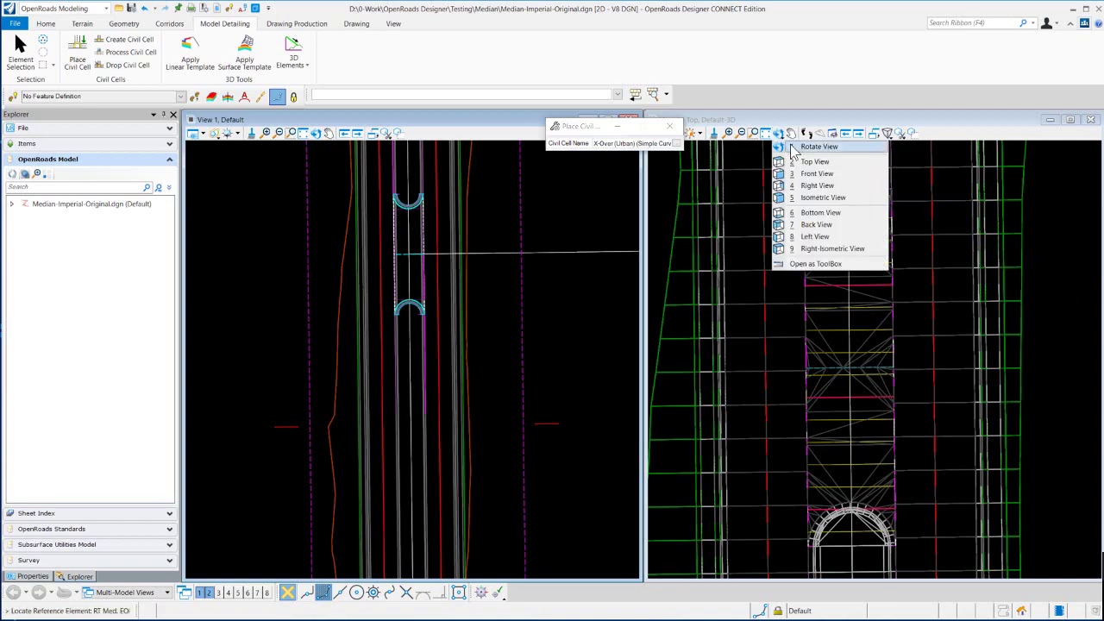
pyautogui.click(802, 147)
pyautogui.click(912, 426)
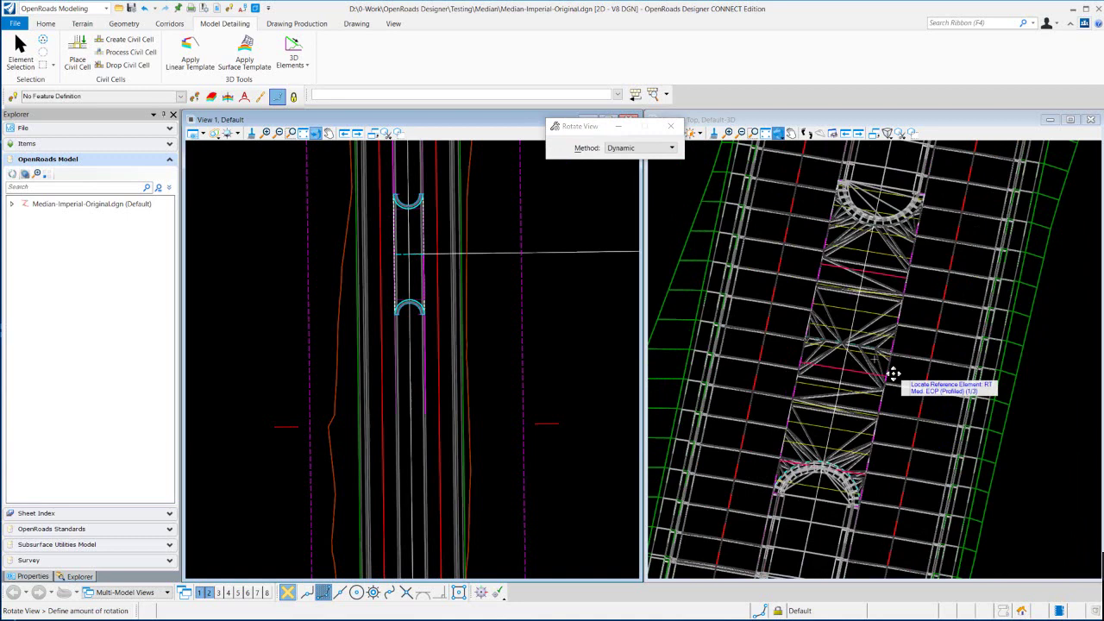
pyautogui.click(874, 374)
pyautogui.rightClick(1045, 369)
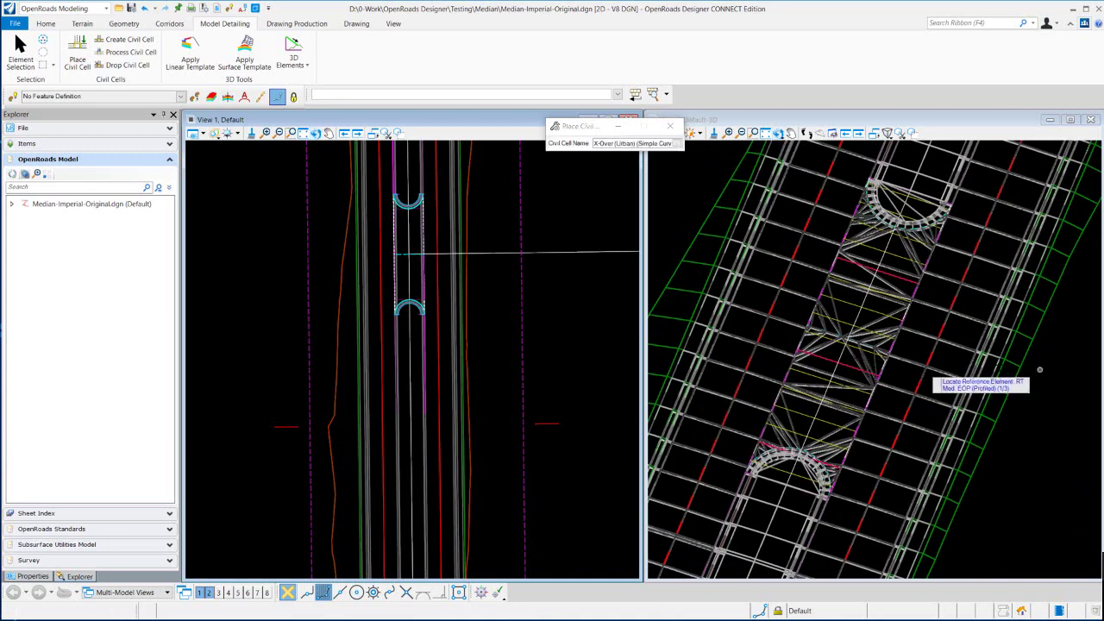
# Change the median opening dimension from 40.000 to 30.
pyautogui.click(19, 45)
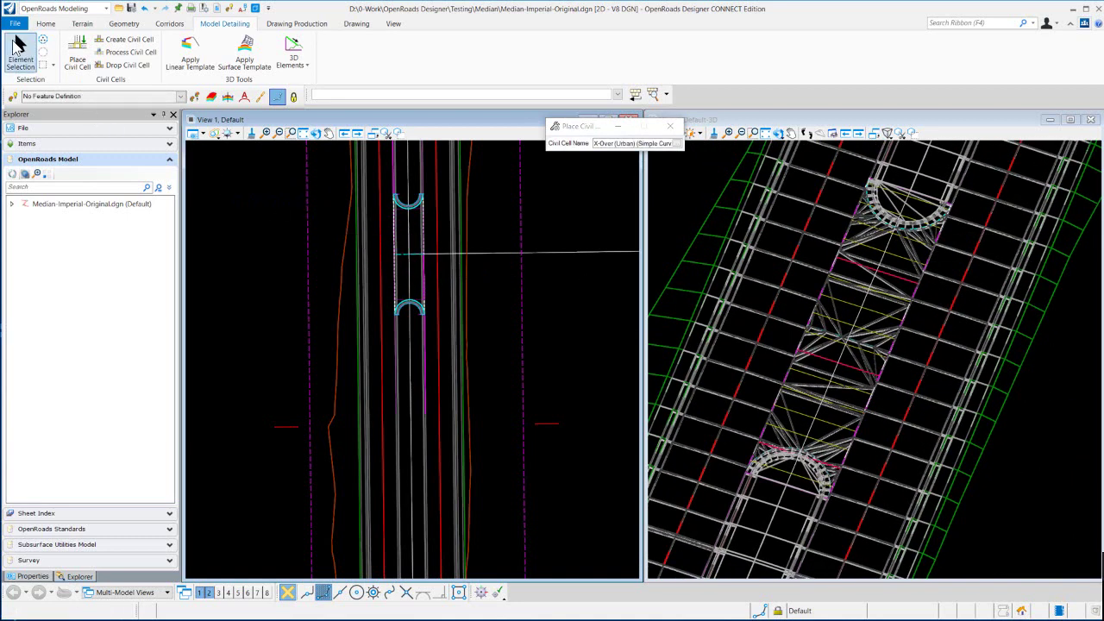
pyautogui.scroll(3, 401, 269)
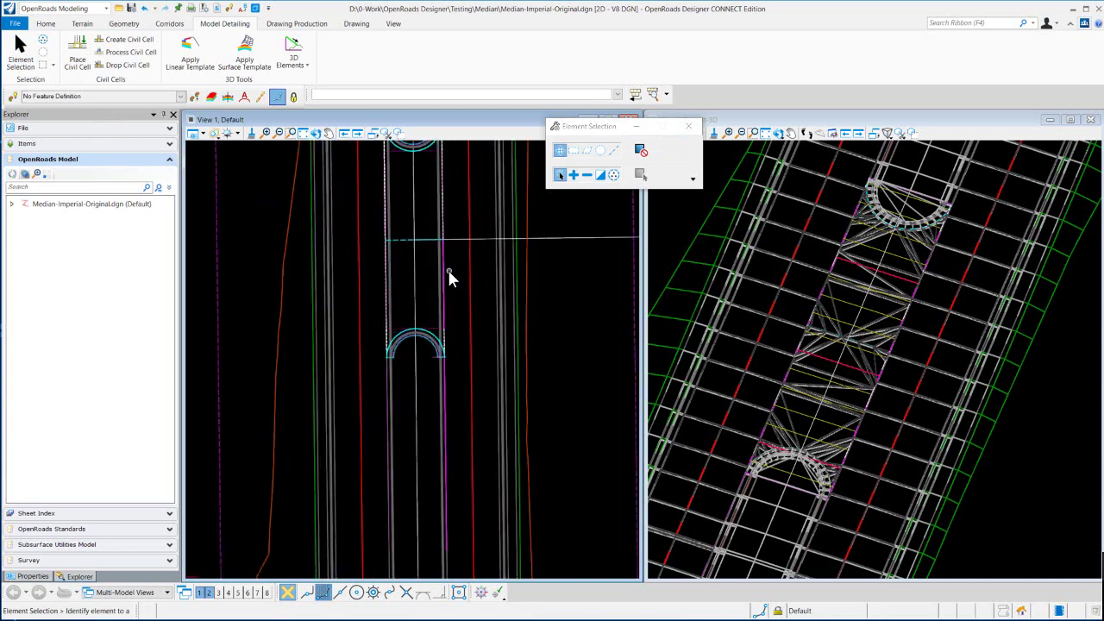
pyautogui.click(465, 284)
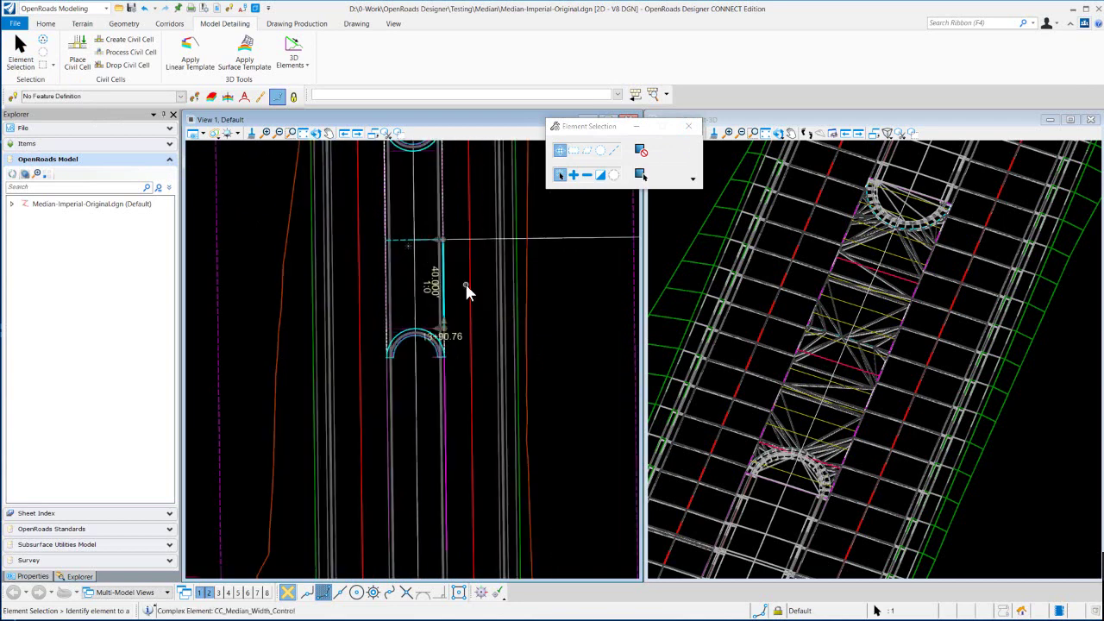
pyautogui.click(450, 261)
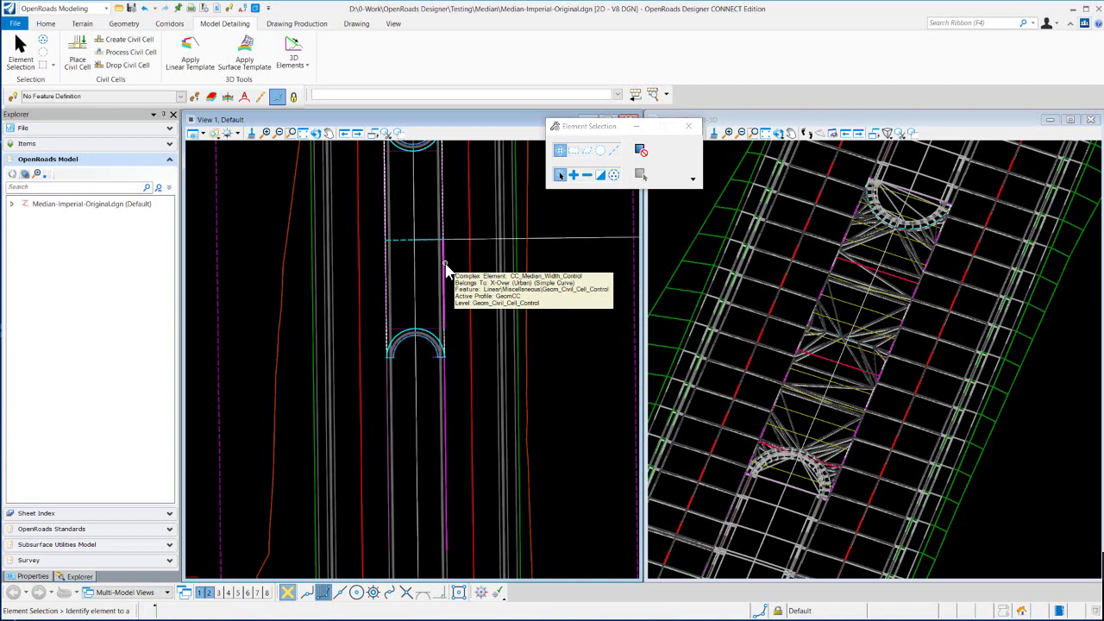
pyautogui.click(445, 264)
pyautogui.click(435, 280)
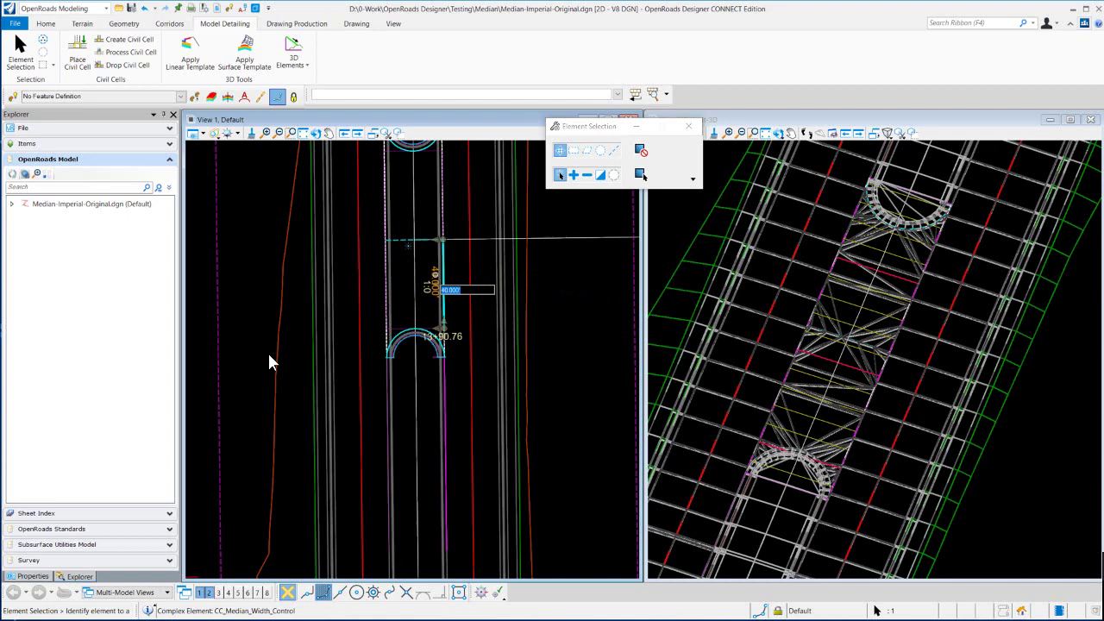
pyautogui.write('30')
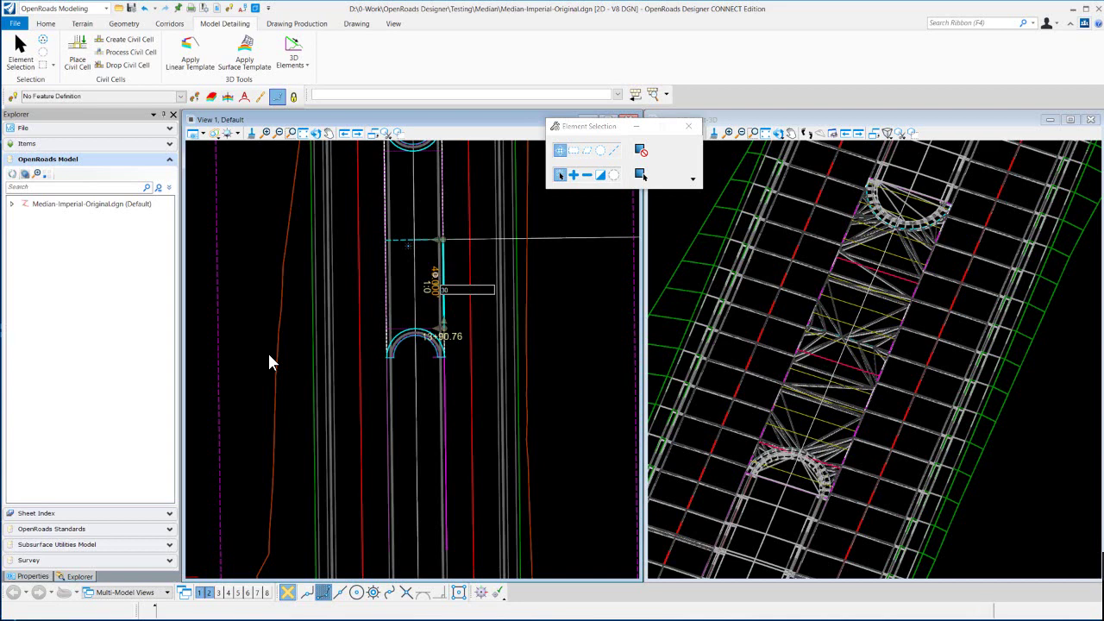
pyautogui.press('Return')
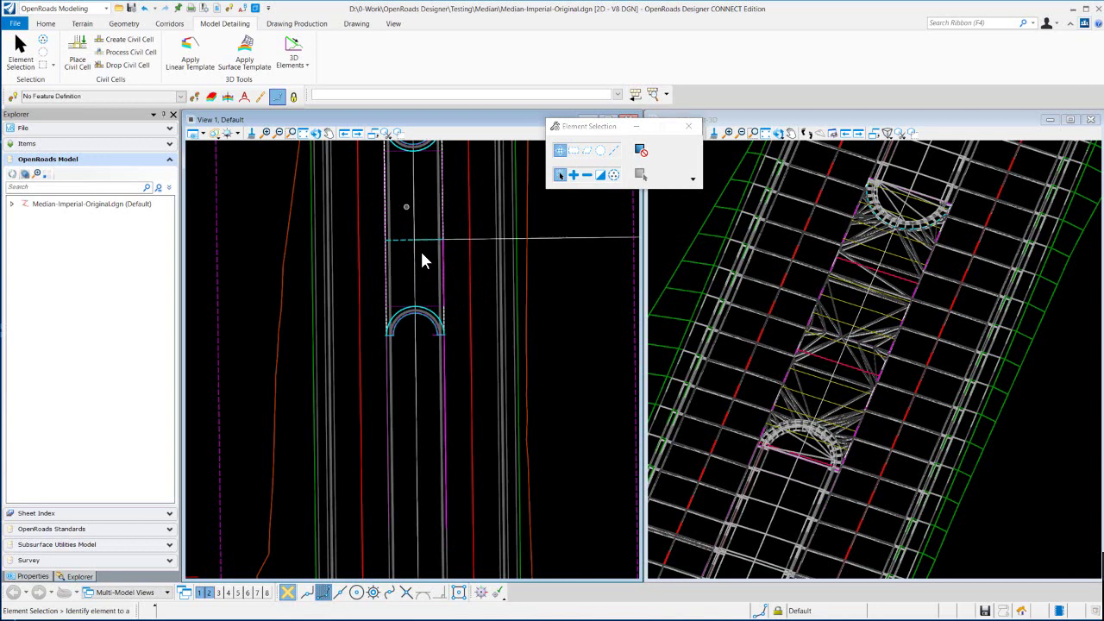
# Edit the median curb's 40.000 length value so the cell starts at station 13+80.76.
pyautogui.scroll(2, 426, 257)
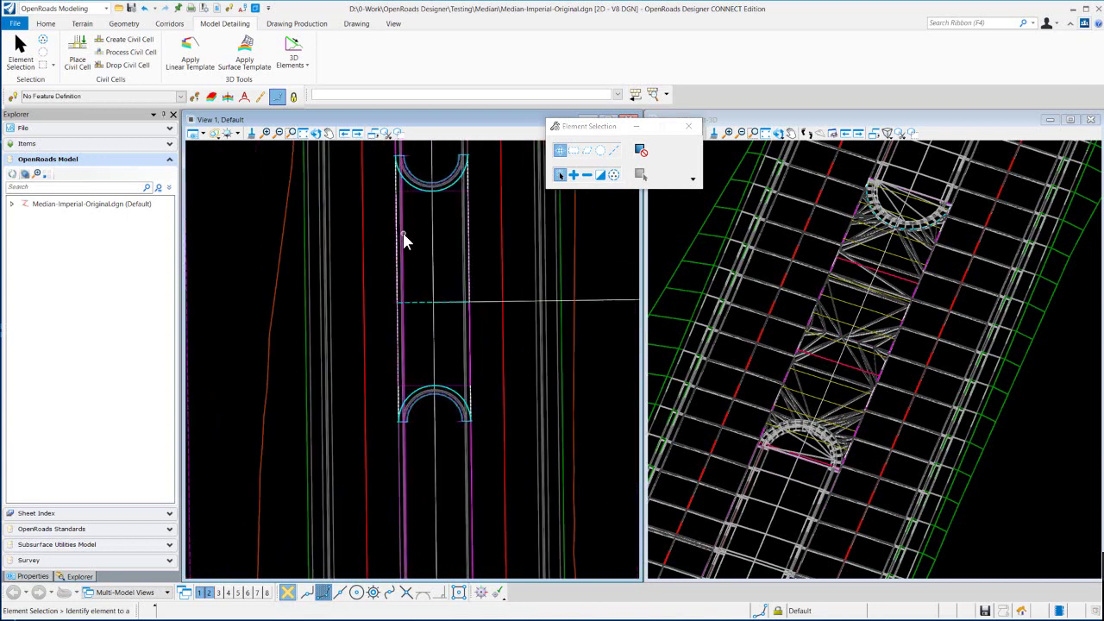
pyautogui.moveTo(403, 233)
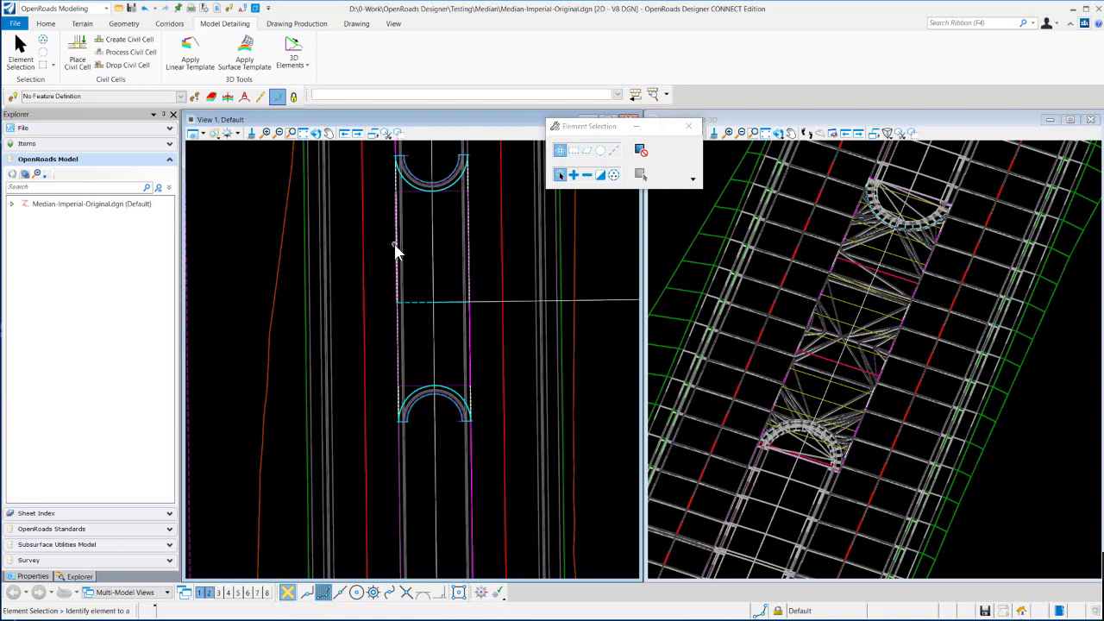
pyautogui.click(394, 244)
pyautogui.click(398, 248)
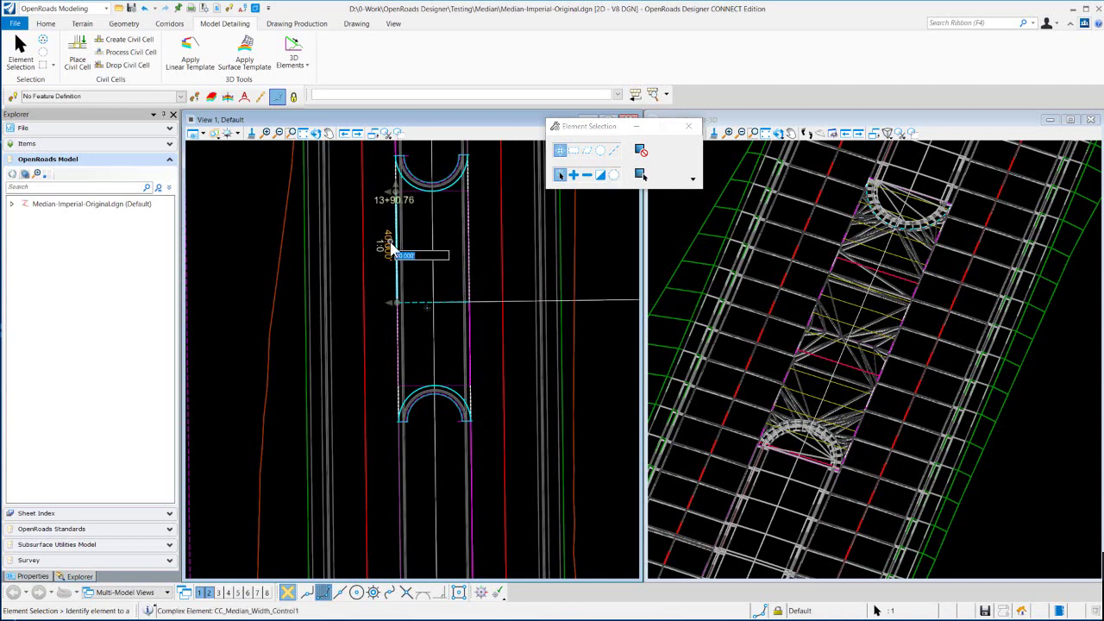
pyautogui.press('BackSpace')
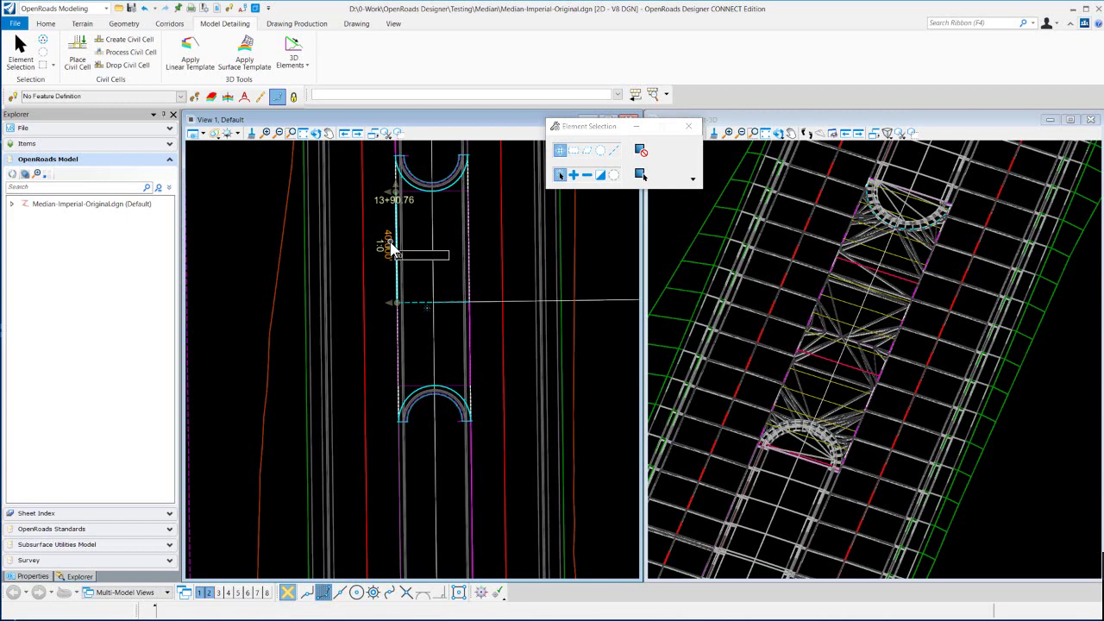
pyautogui.press('Return')
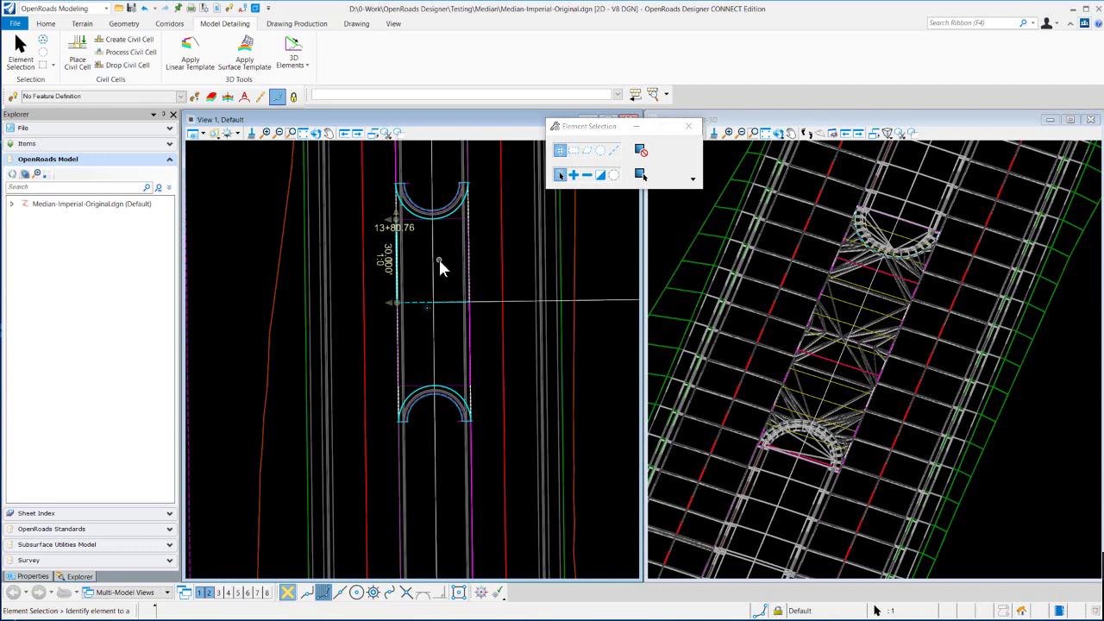
pyautogui.click(284, 337)
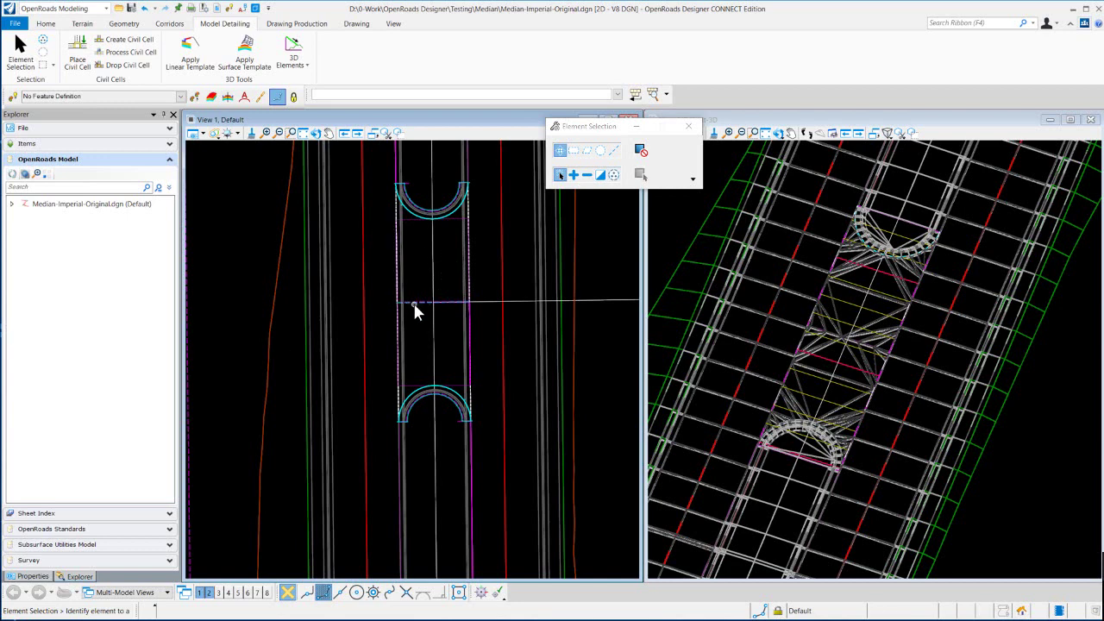
pyautogui.moveTo(414, 307)
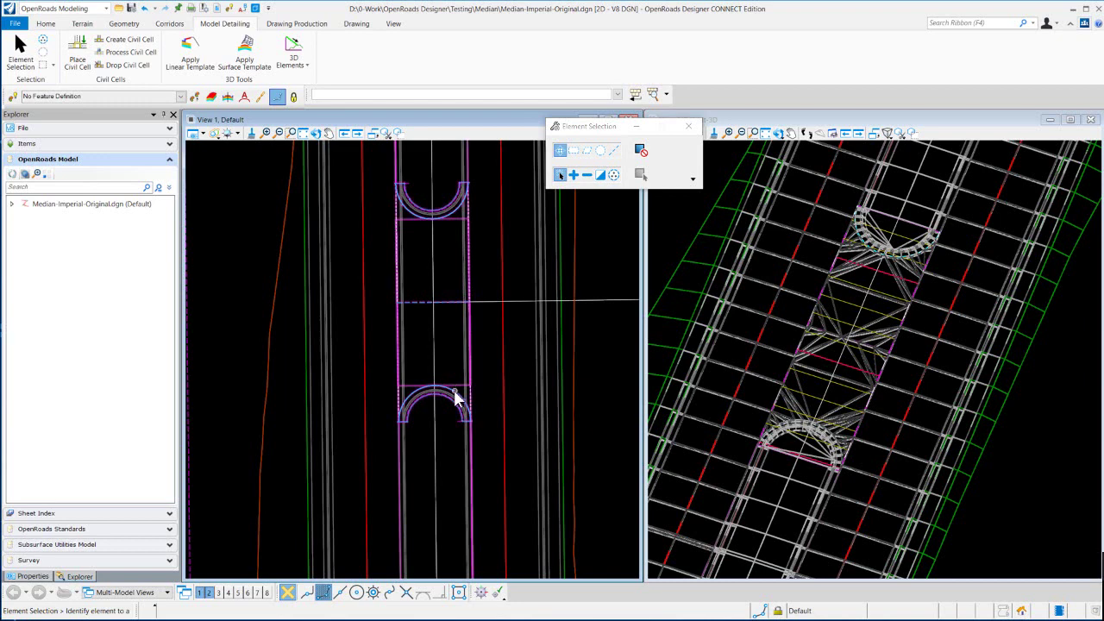
pyautogui.moveTo(454, 395)
pyautogui.click(446, 364)
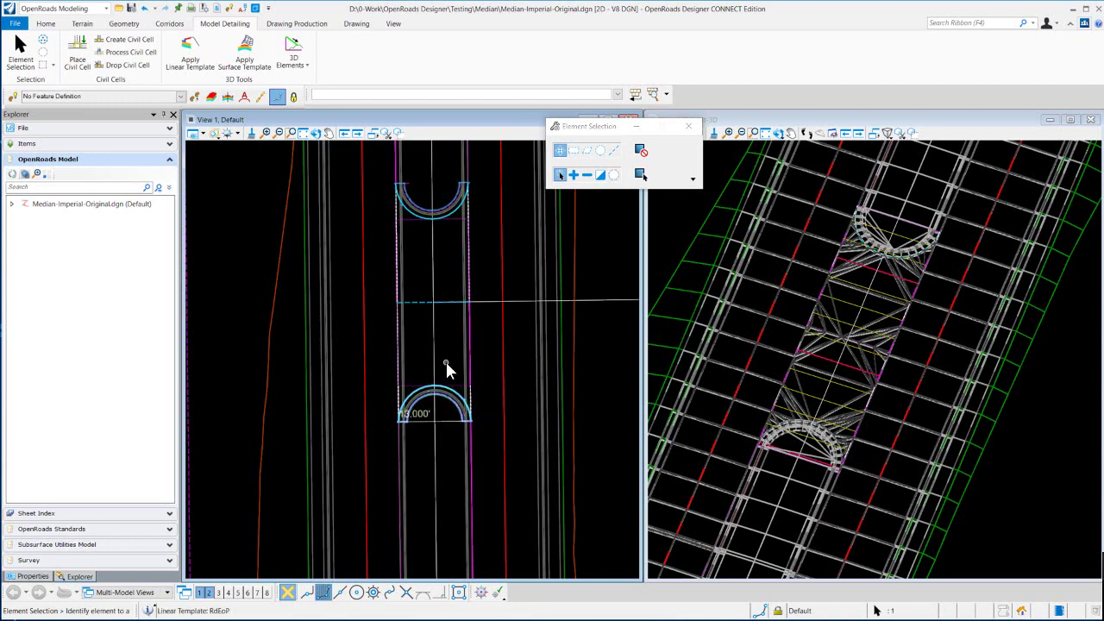
pyautogui.click(280, 457)
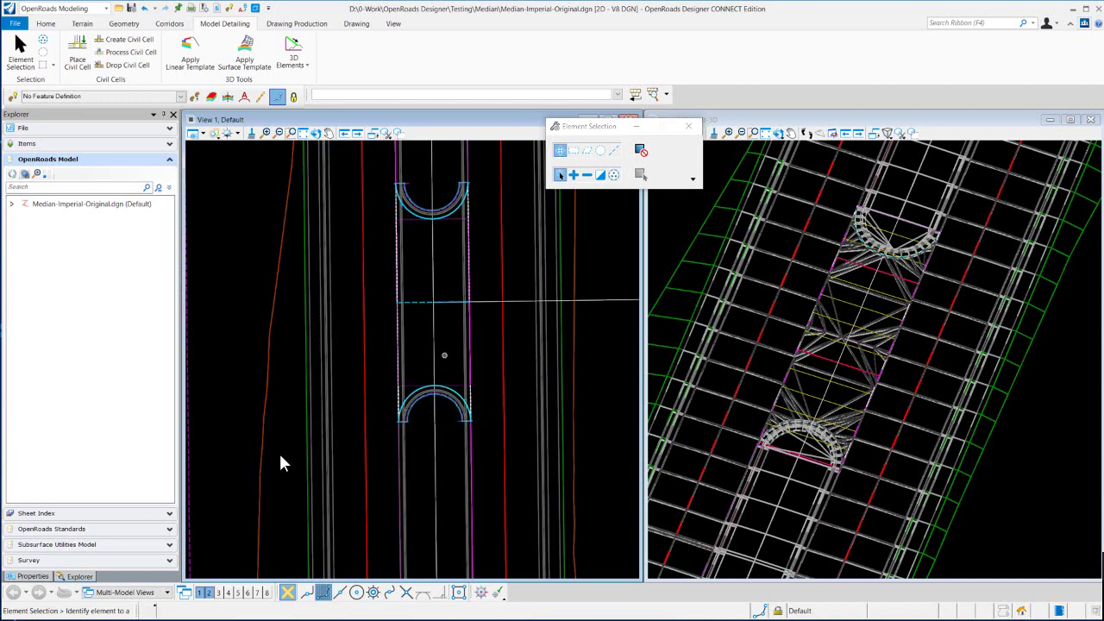
pyautogui.click(415, 304)
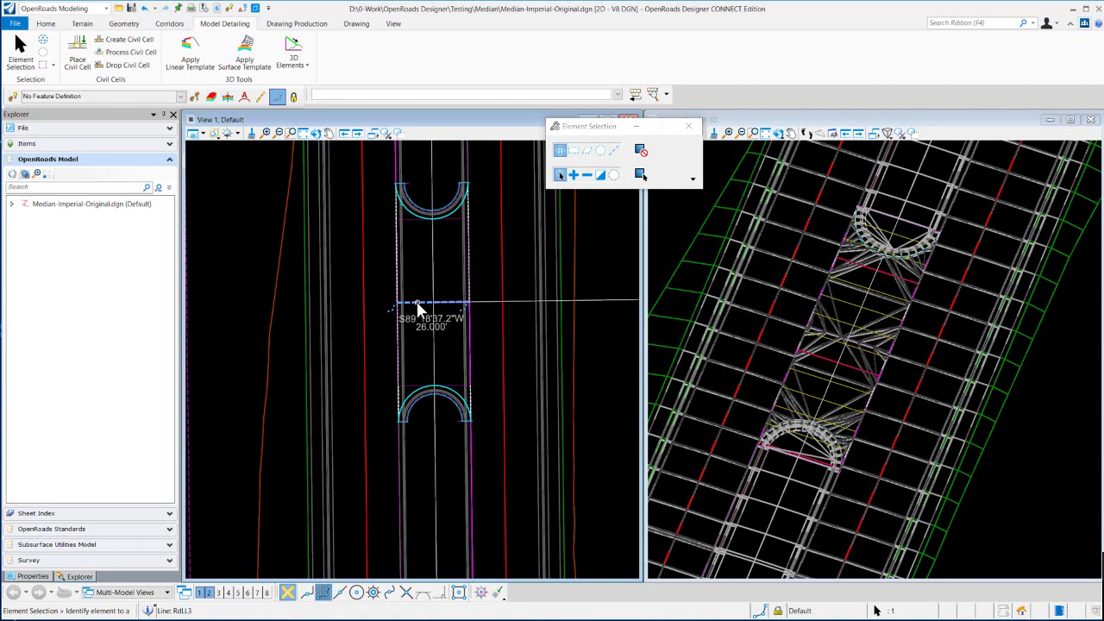
pyautogui.moveTo(417, 305)
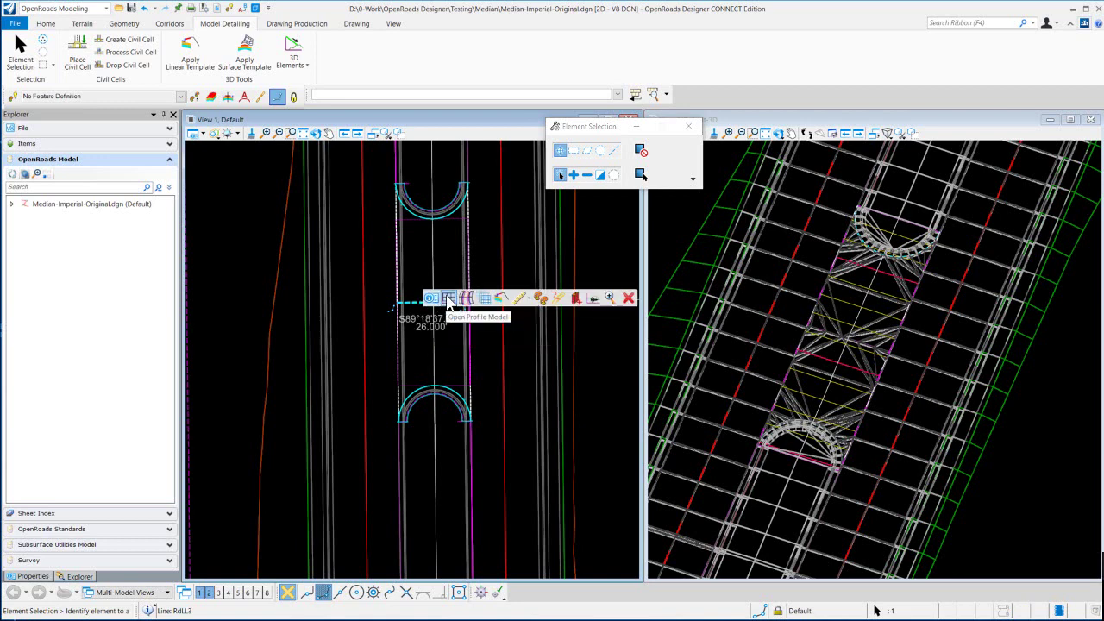
pyautogui.click(219, 592)
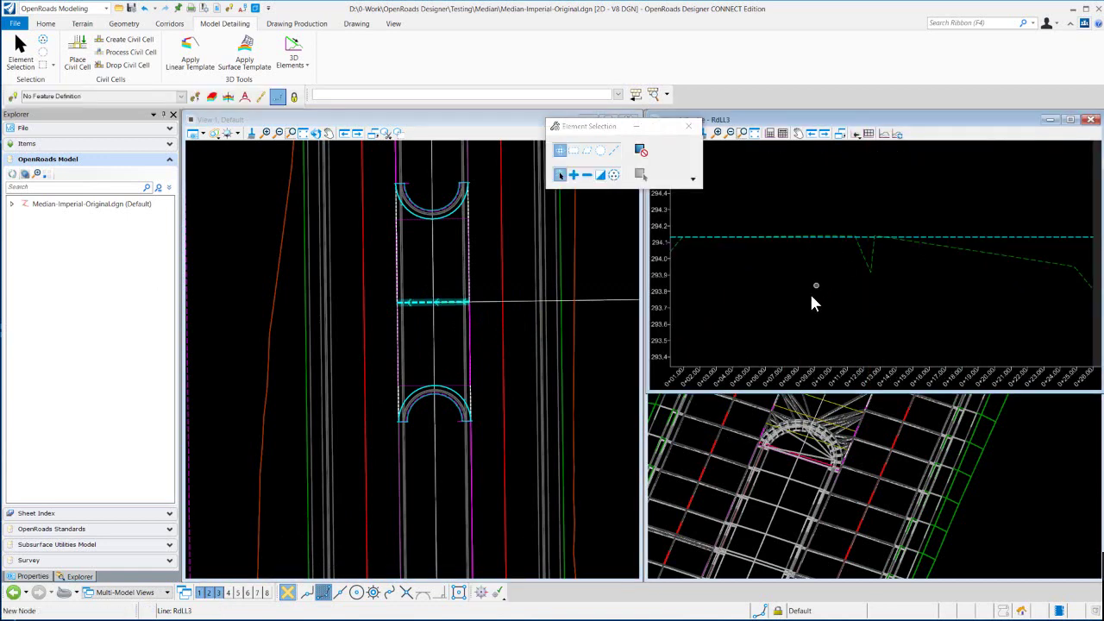
pyautogui.scroll(-3, 810, 302)
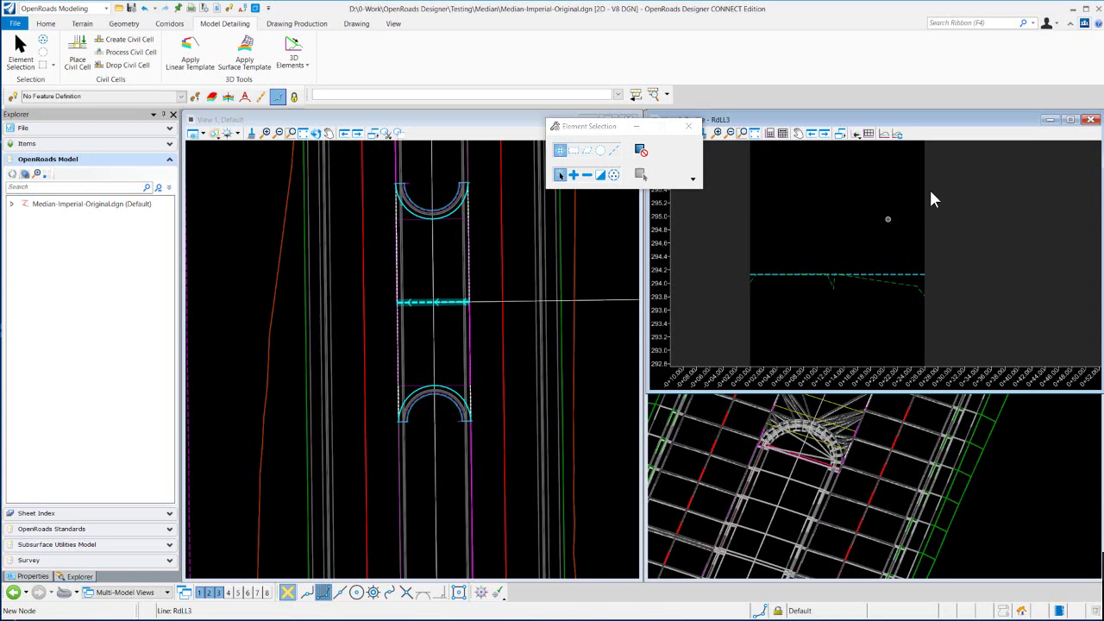
pyautogui.click(1090, 119)
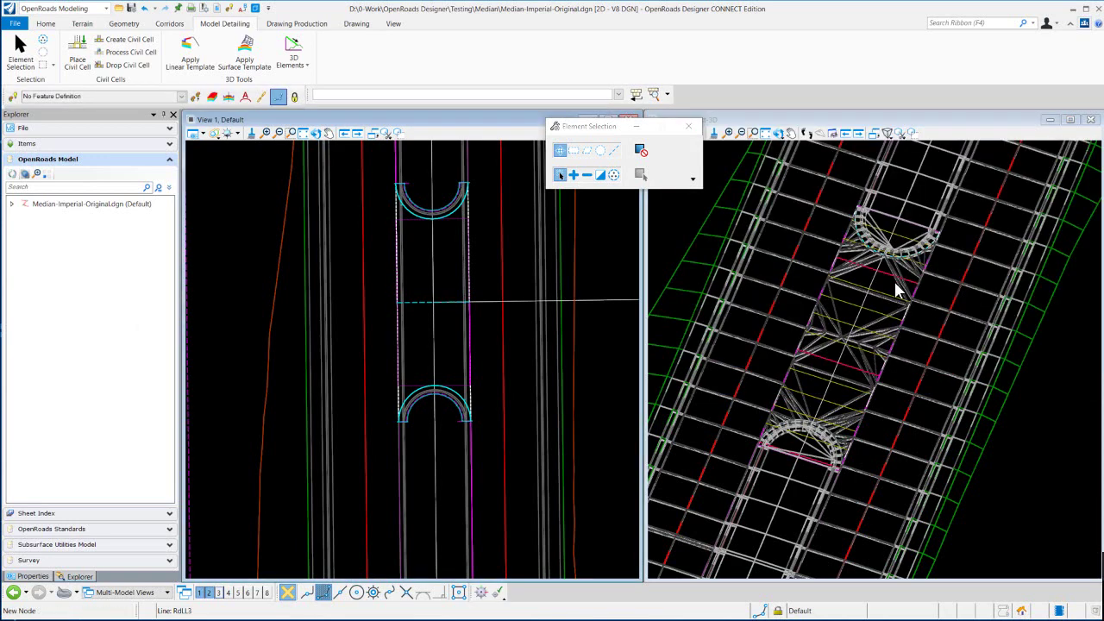
pyautogui.click(595, 242)
# Change the Turn_Lane_Ctrl Transition Offset Rule offset from 0.000' to -12.
pyautogui.scroll(-1, 466, 326)
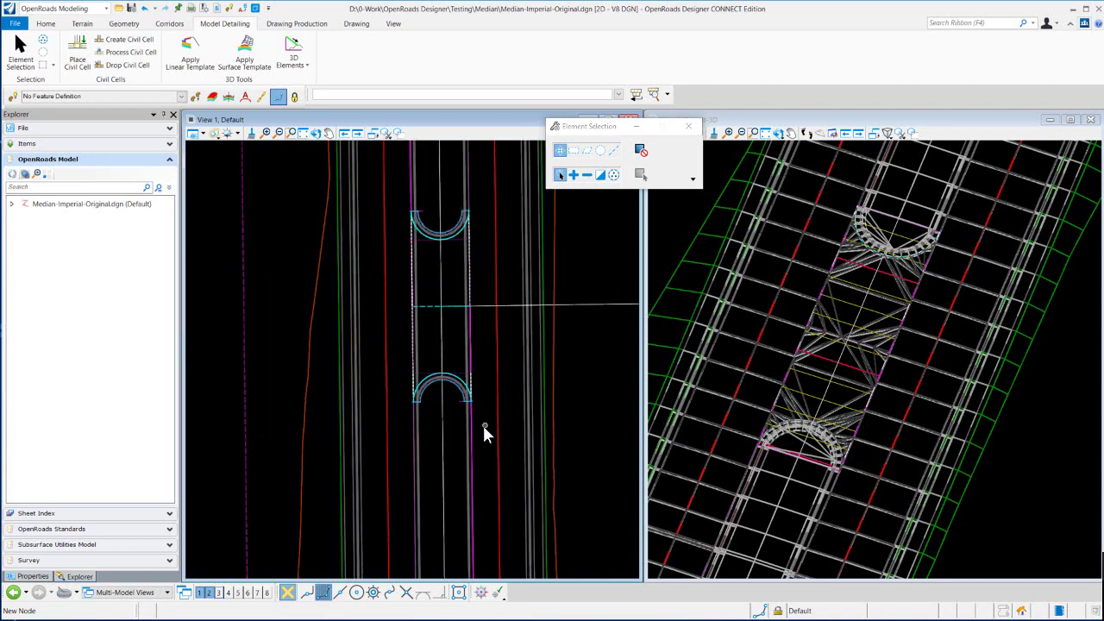
pyautogui.scroll(1, 482, 422)
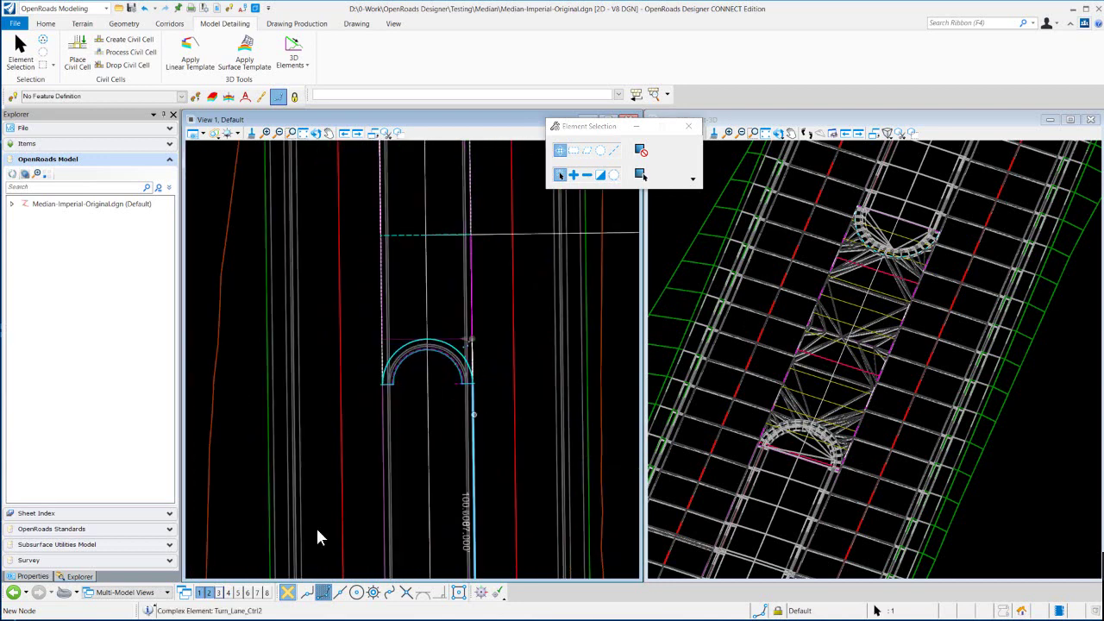
pyautogui.moveTo(474, 421)
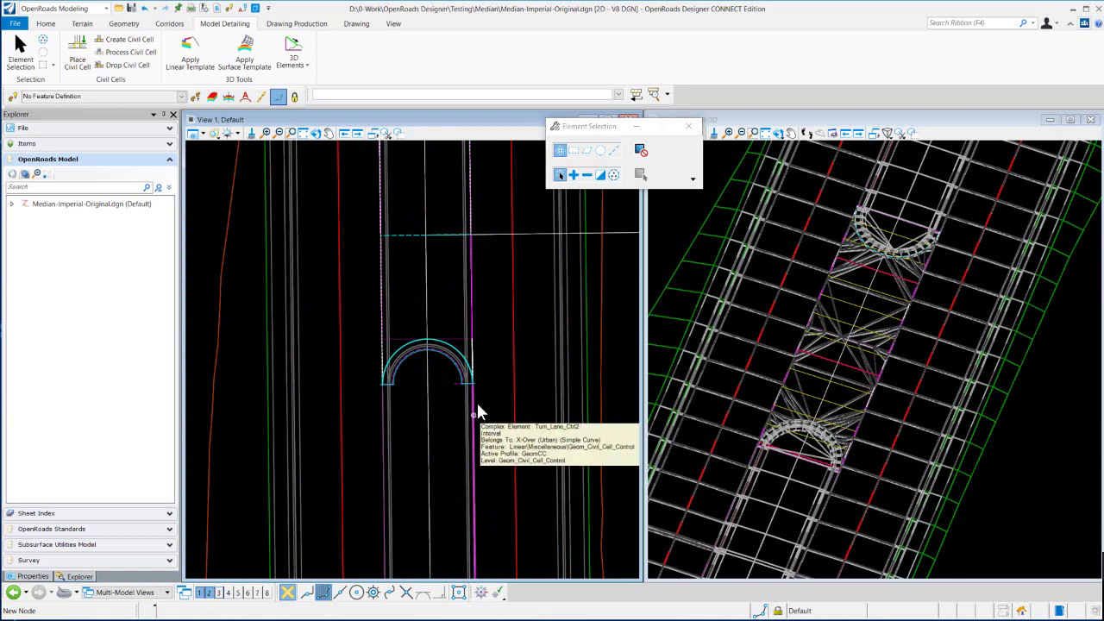
pyautogui.moveTo(472, 355)
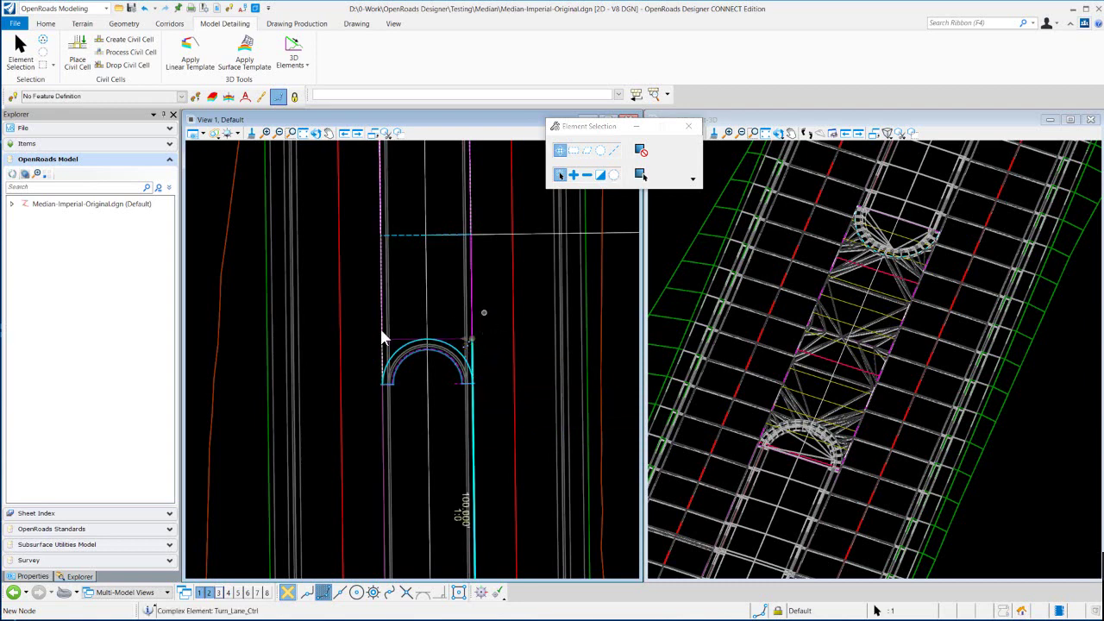
pyautogui.click(31, 576)
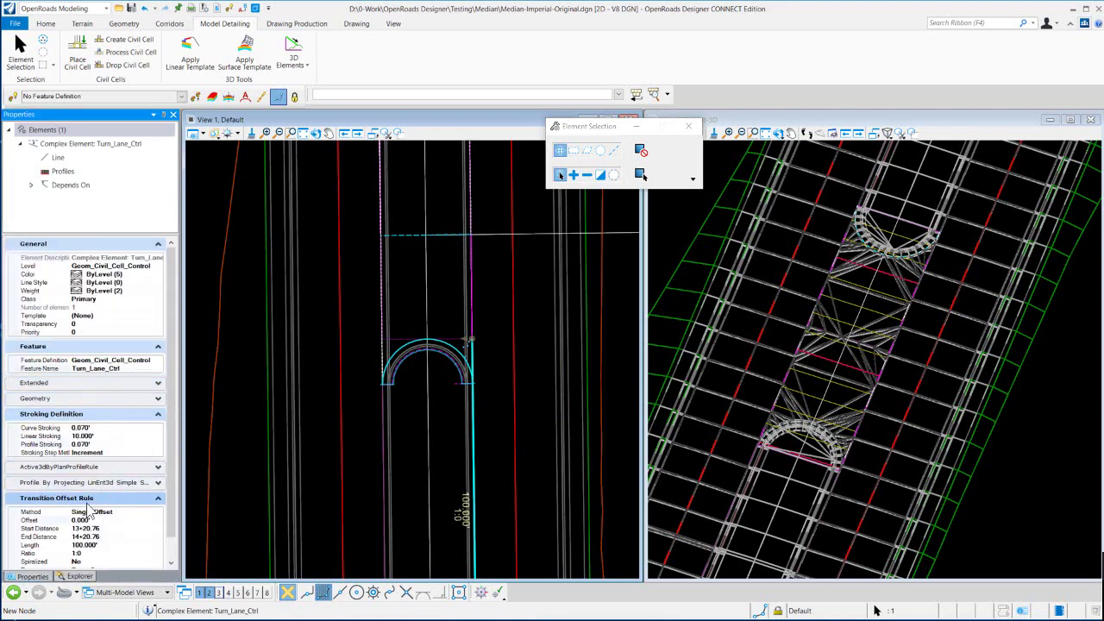
pyautogui.click(82, 520)
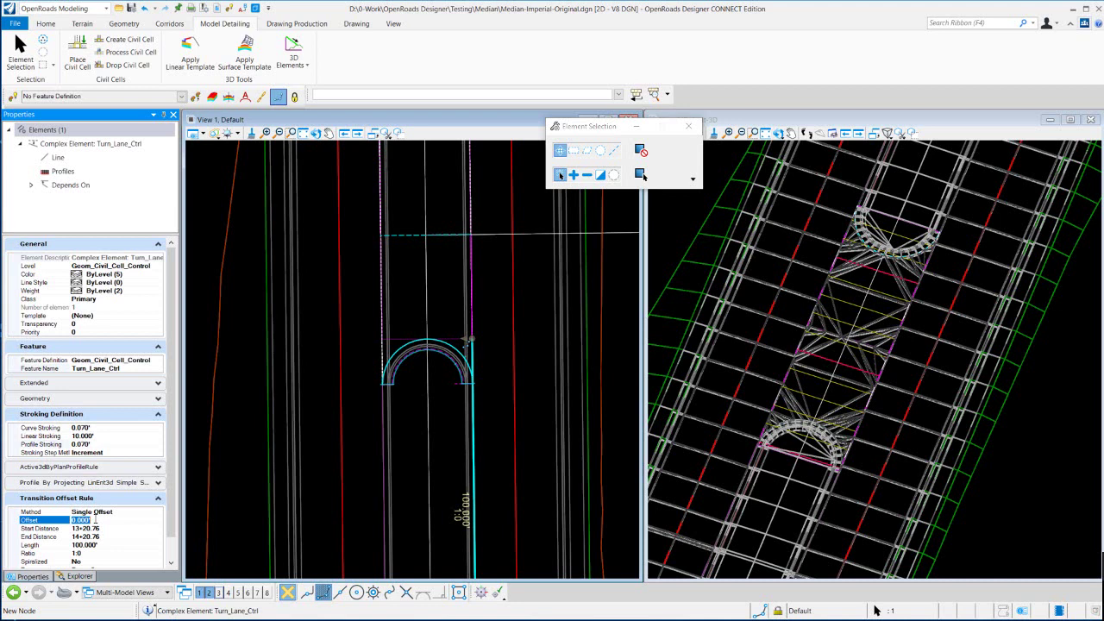
pyautogui.press('BackSpace')
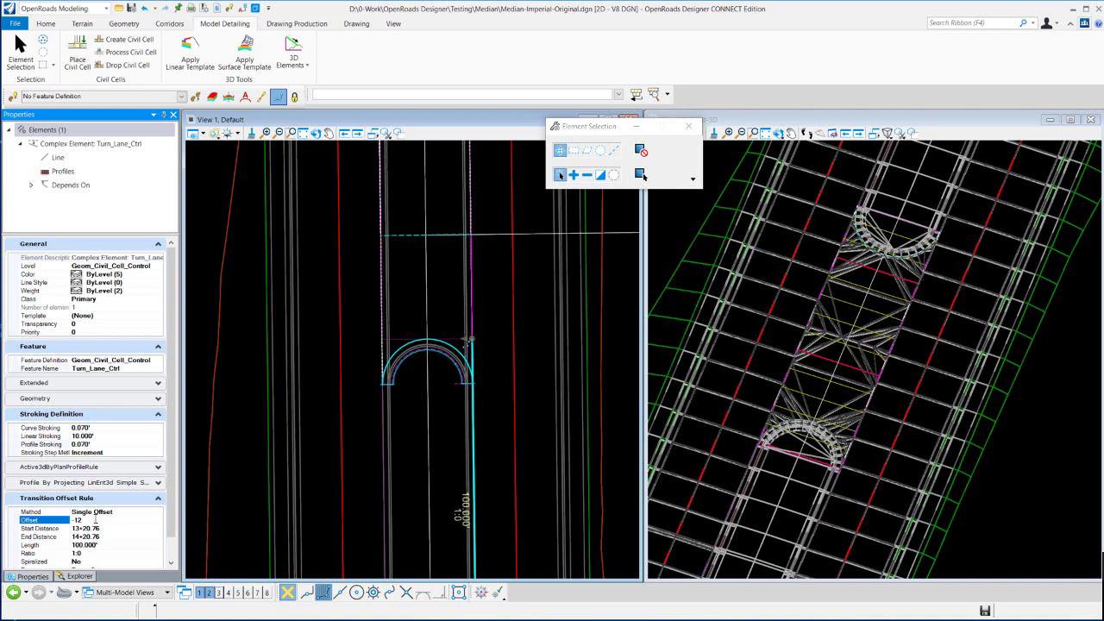
pyautogui.press('Return')
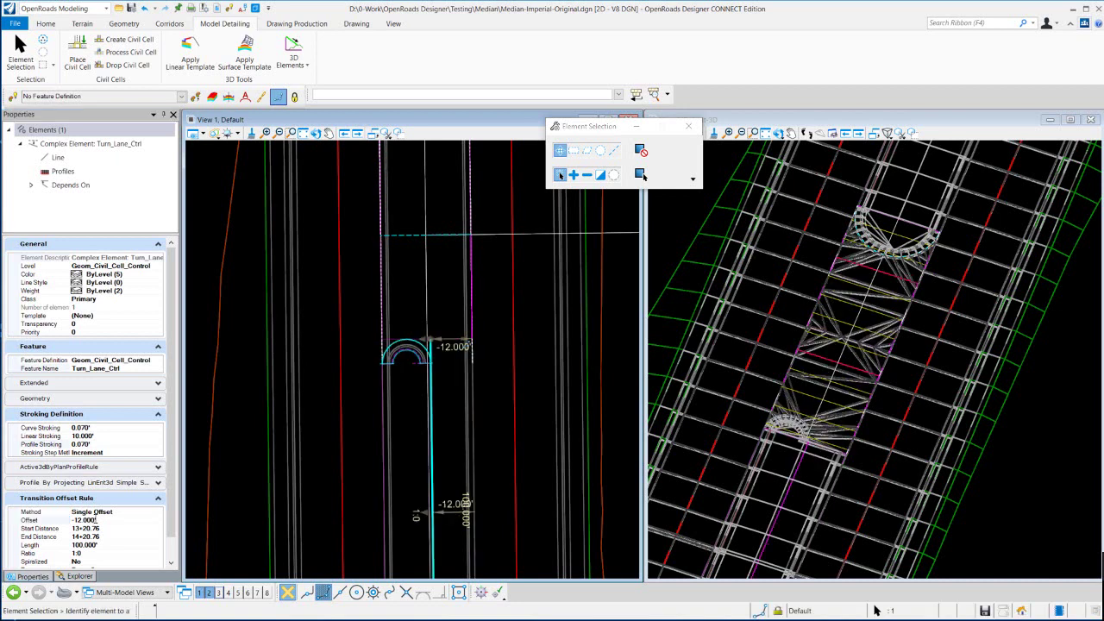
# Set View 2's display style to Illustration Ignore Lighting.
pyautogui.click(720, 146)
pyautogui.moveTo(606, 129); pyautogui.dragTo(433, 127)
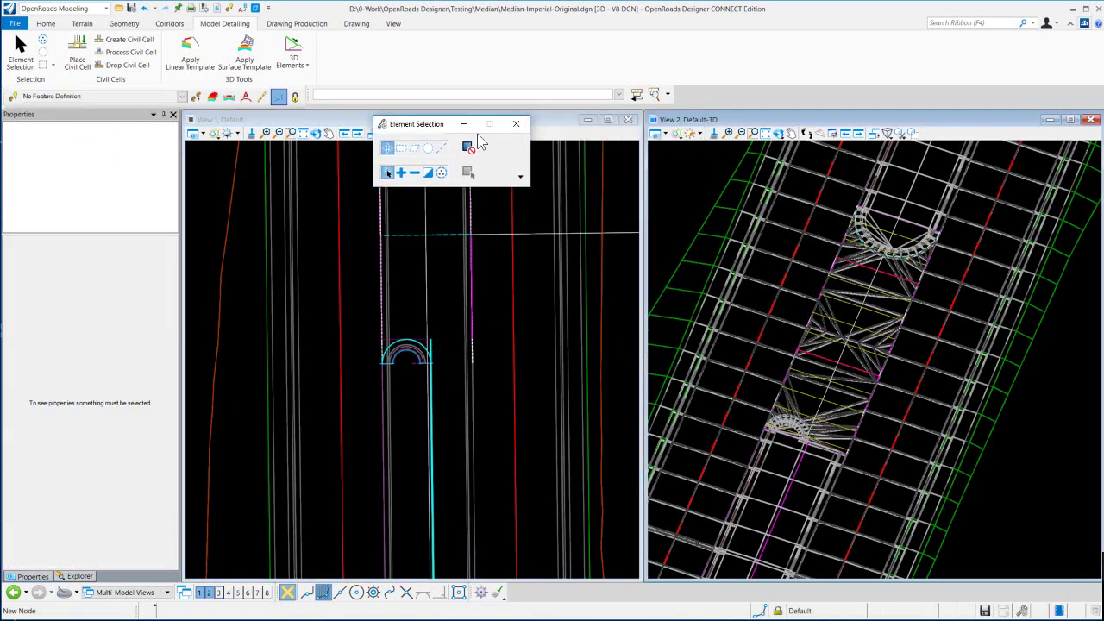
pyautogui.click(670, 138)
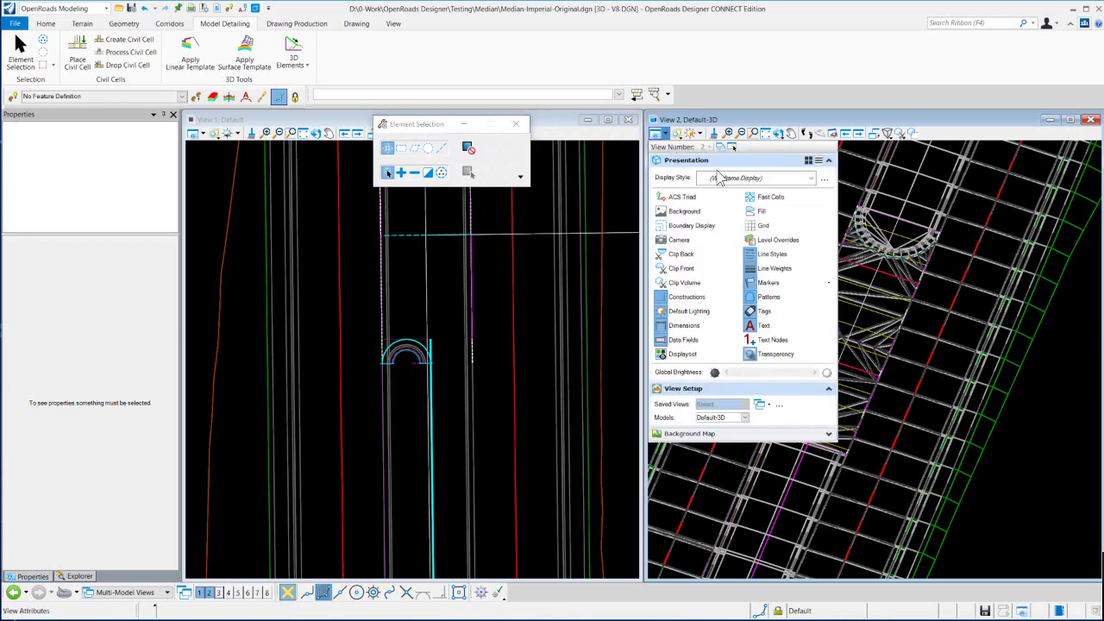
pyautogui.click(801, 178)
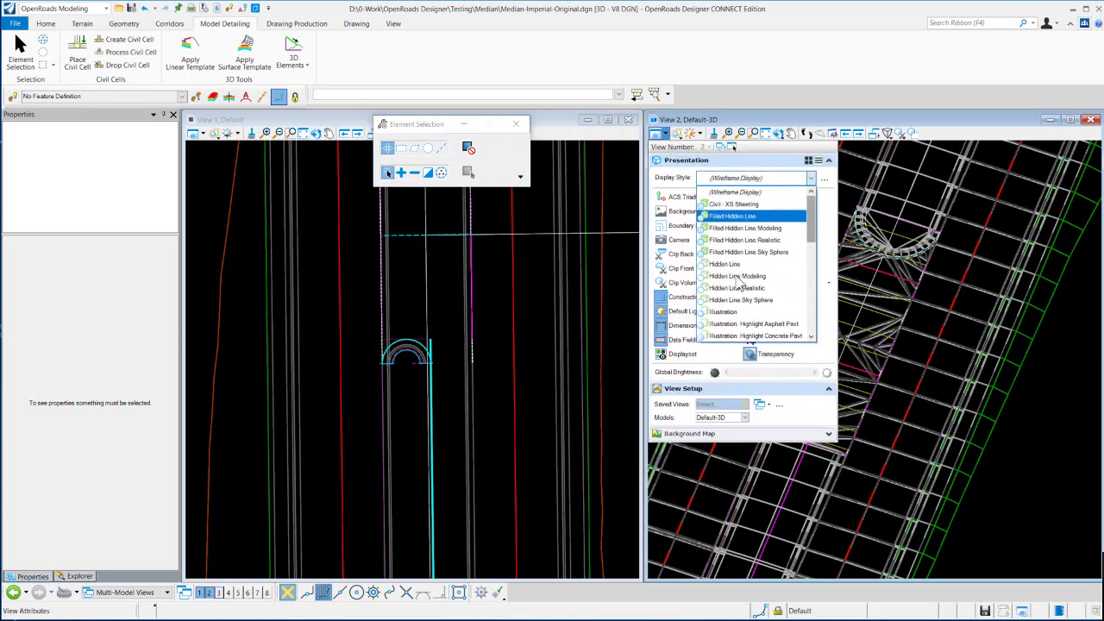
pyautogui.scroll(-5, 797, 250)
pyautogui.click(750, 228)
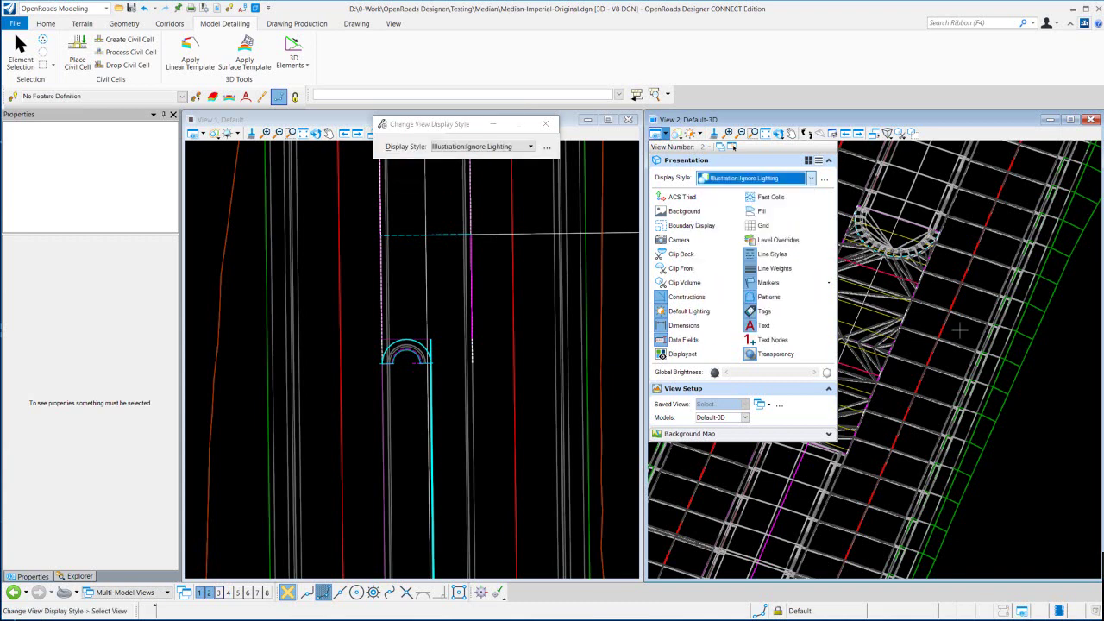
pyautogui.rightClick(1039, 500)
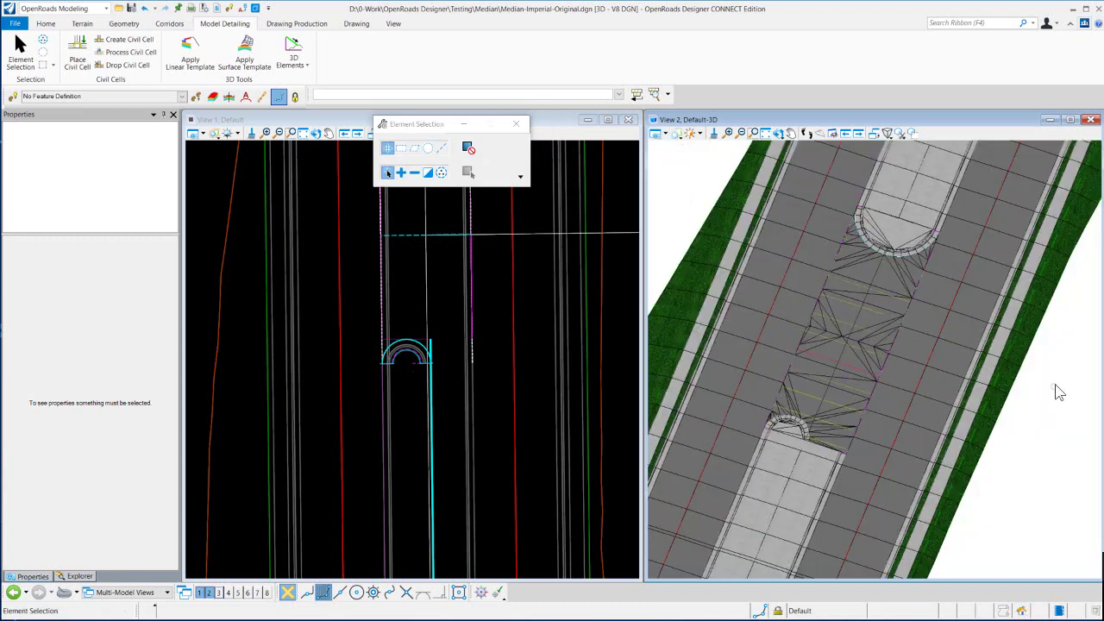
# Rotate the shaded 3D model to a new angle, then make the plan view active.
pyautogui.keyDown('shift'); pyautogui.moveTo(1063, 383); pyautogui.dragTo(911, 286, button='middle'); pyautogui.keyUp('shift')
pyautogui.click(777, 133)
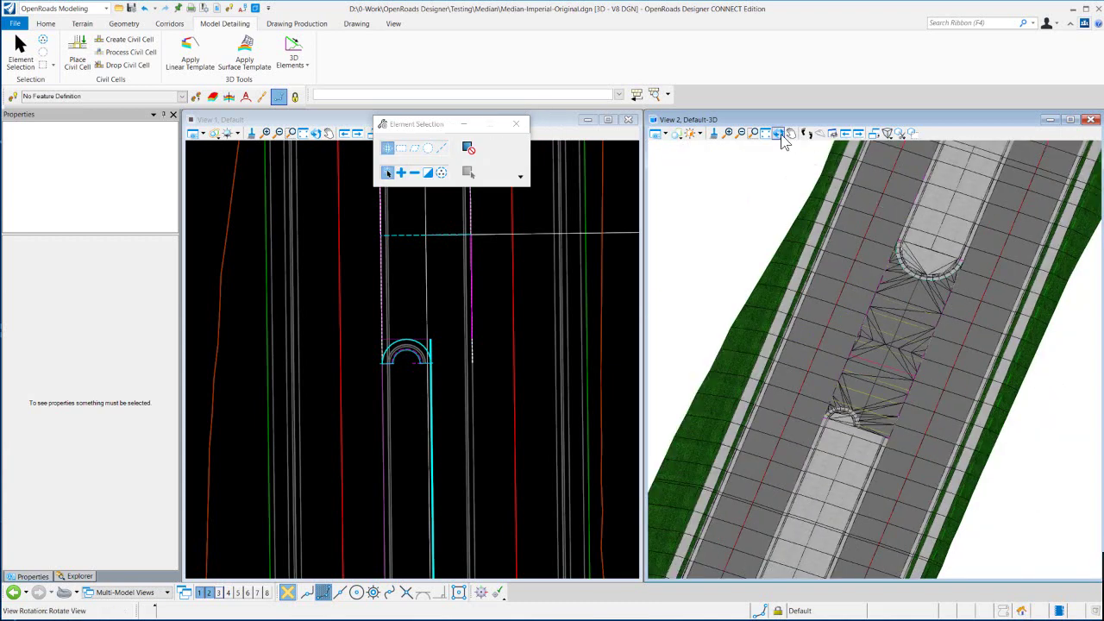
pyautogui.click(905, 469)
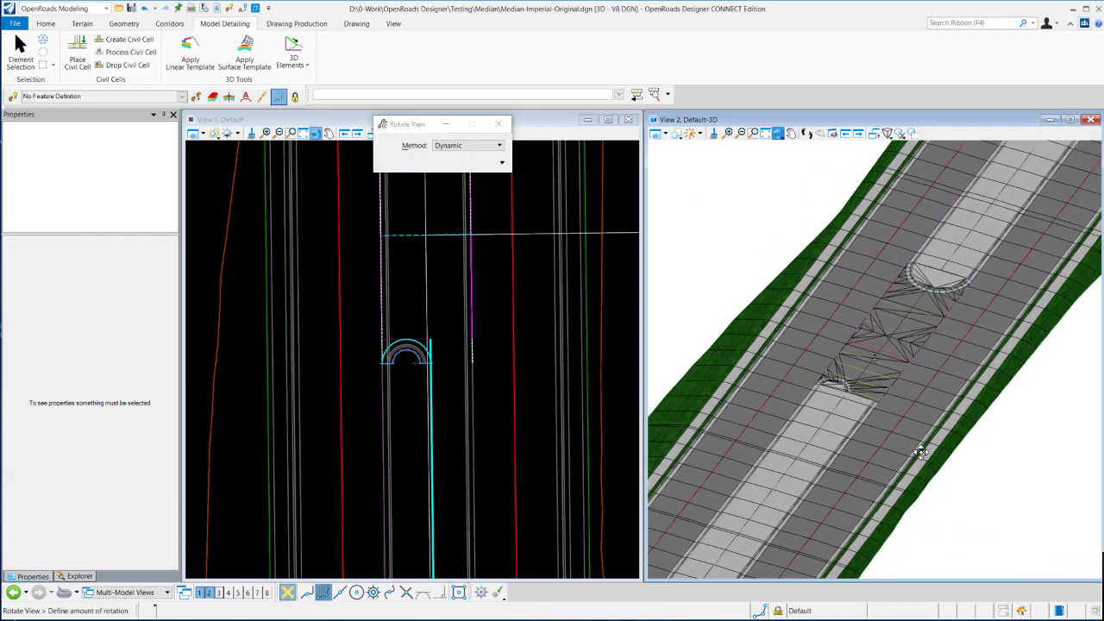
pyautogui.click(959, 441)
pyautogui.rightClick(1016, 450)
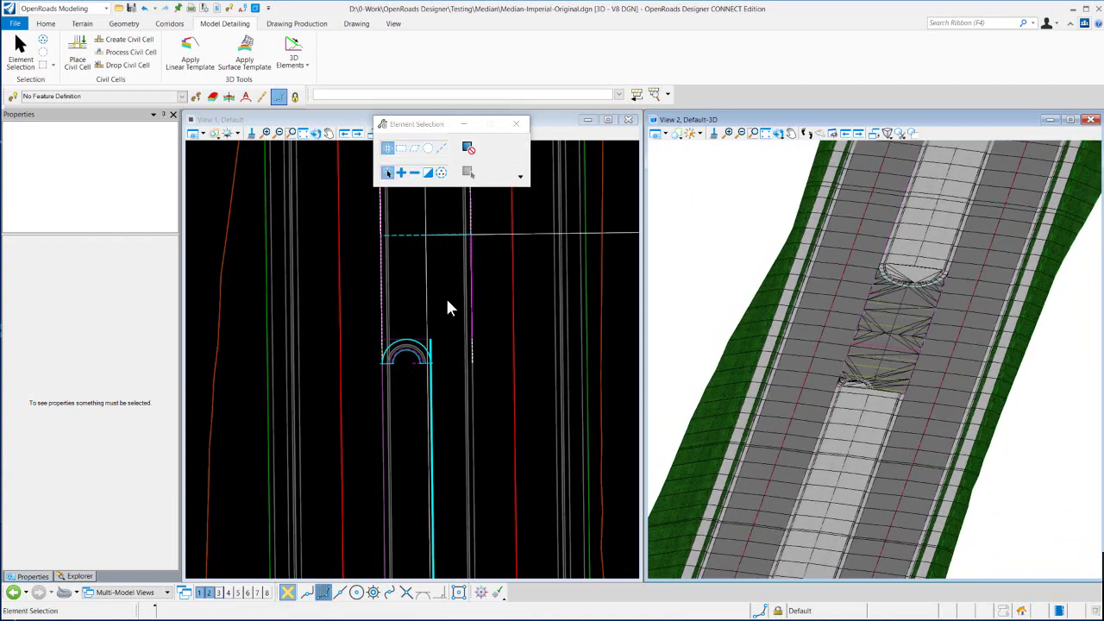
pyautogui.click(279, 376)
pyautogui.scroll(-1, 436, 294)
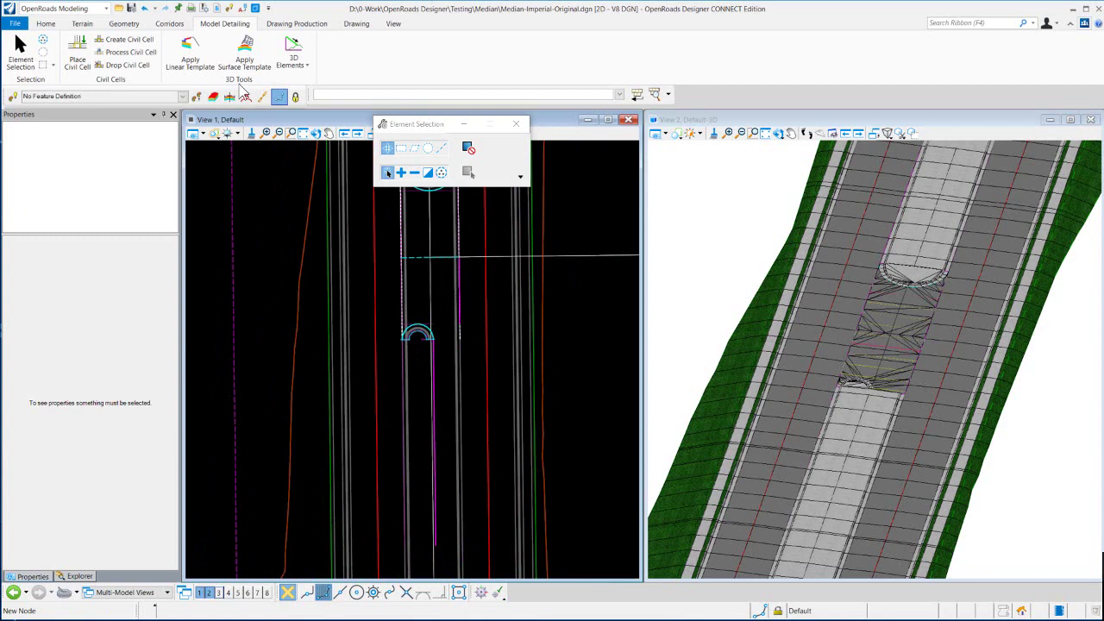
# Start another civil cell placement using Median Turn Lane (Urban) from MedianOpenings.dgnlib.
pyautogui.click(77, 54)
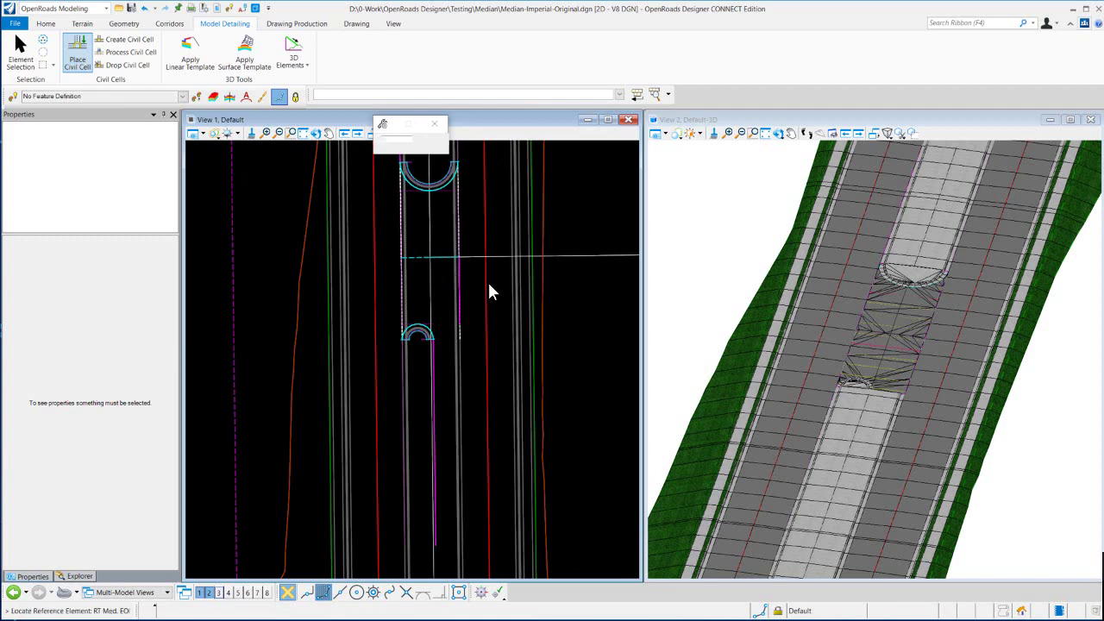
pyautogui.click(504, 143)
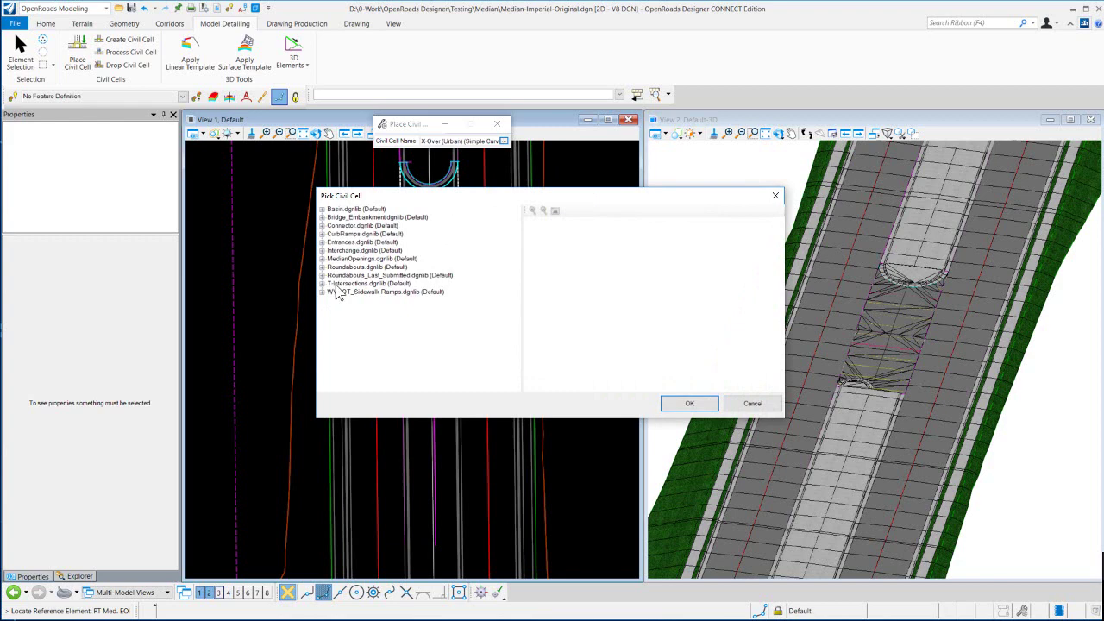
pyautogui.click(322, 258)
pyautogui.click(404, 308)
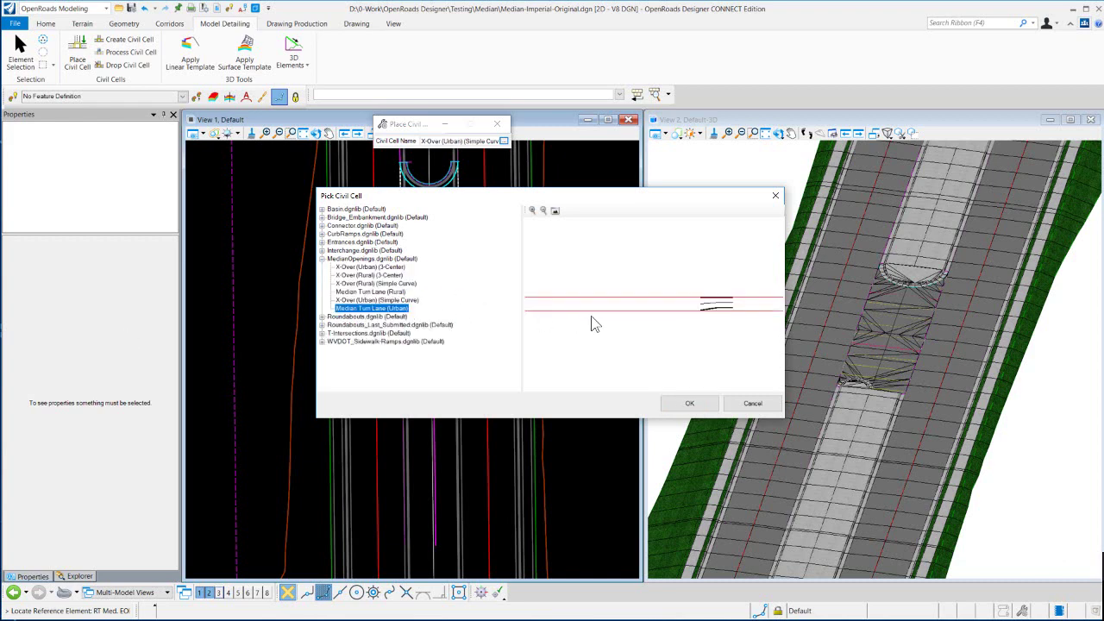
pyautogui.click(694, 404)
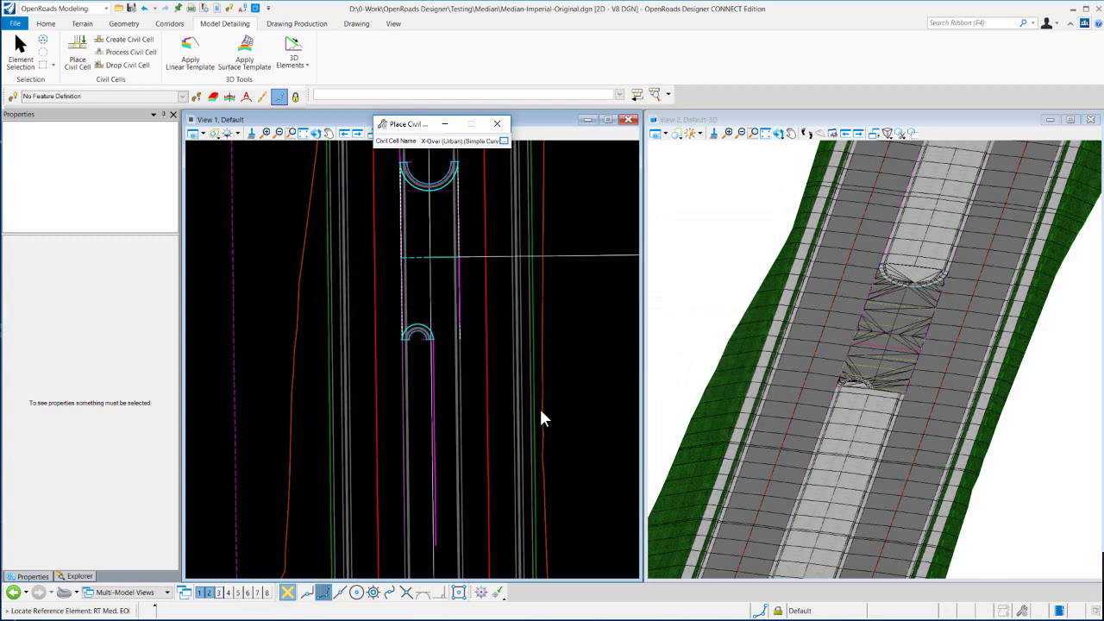
# Reference the turn lane to LT Med. EOP and start it at the median nose arc's end point.
pyautogui.rightClick(464, 382)
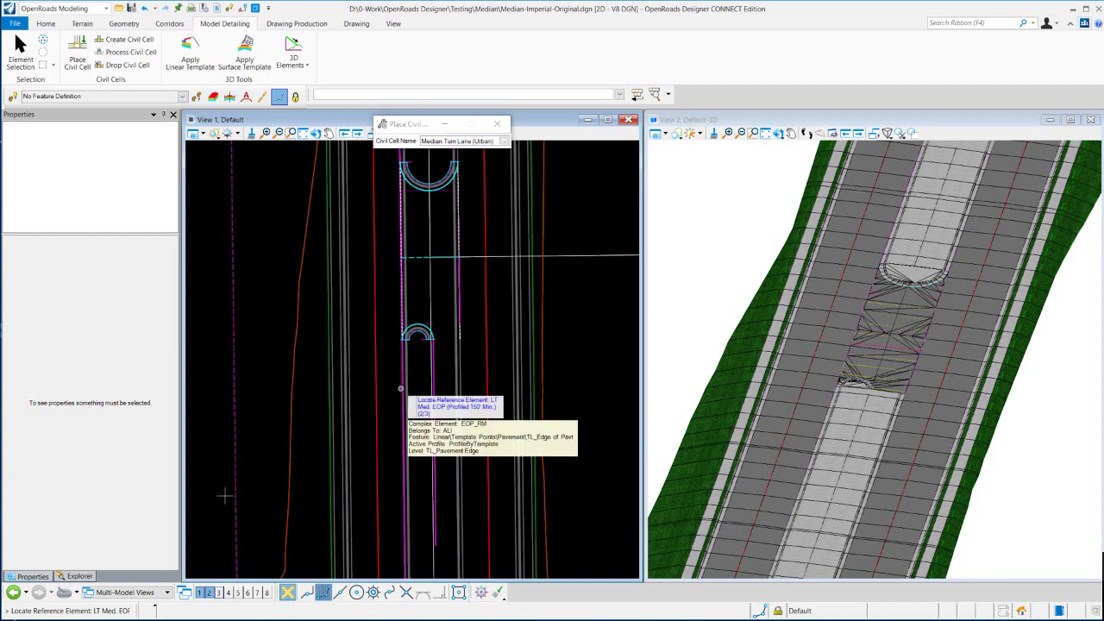
pyautogui.click(401, 321)
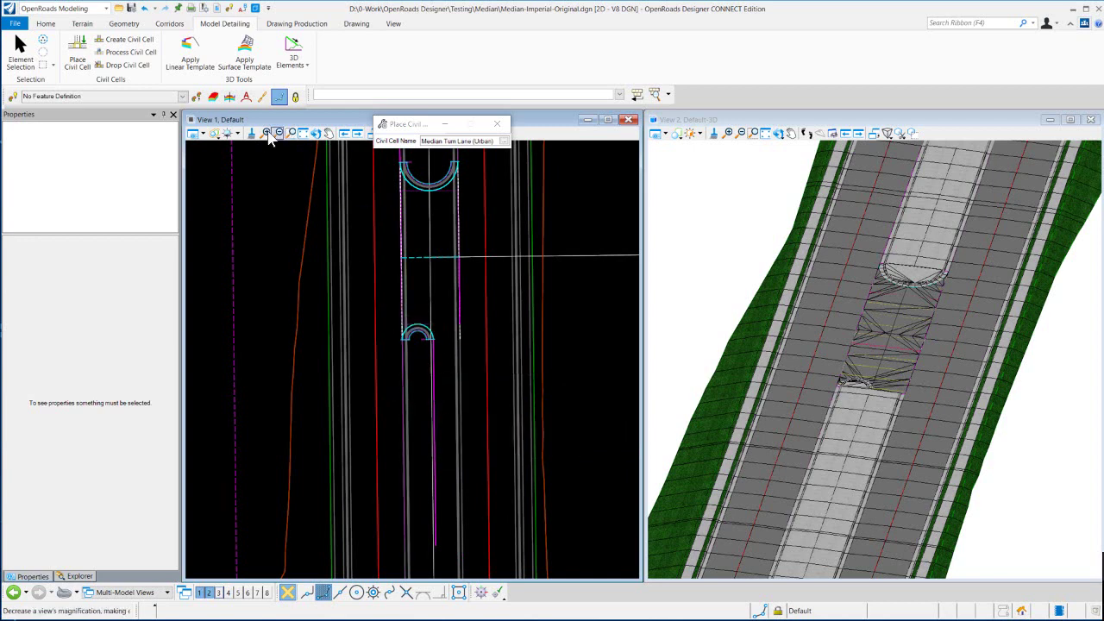
pyautogui.click(200, 133)
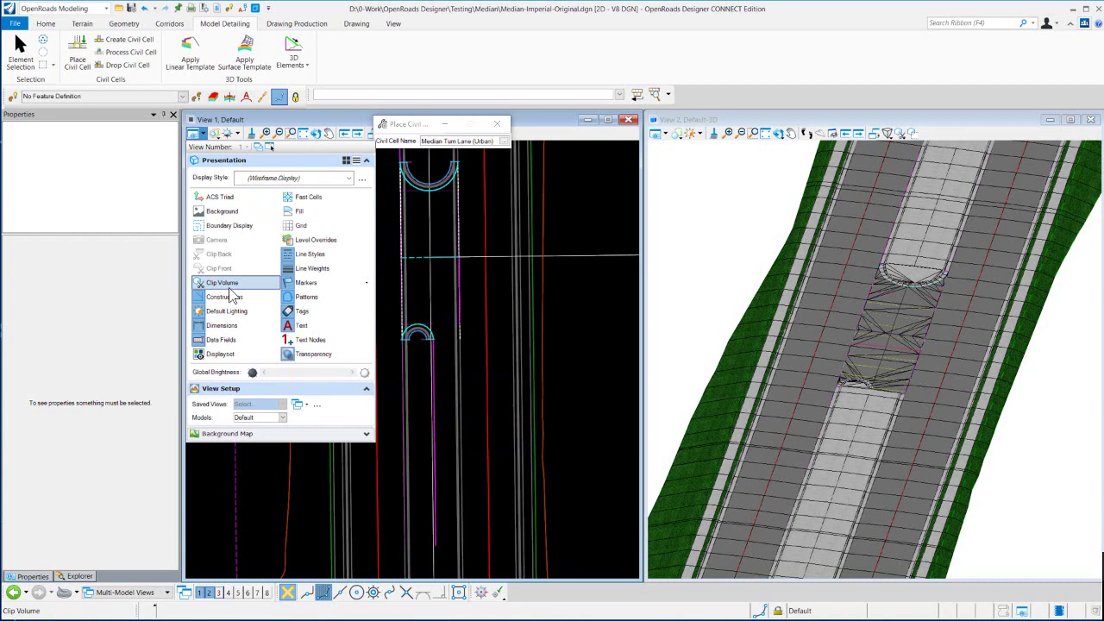
pyautogui.scroll(5, 409, 333)
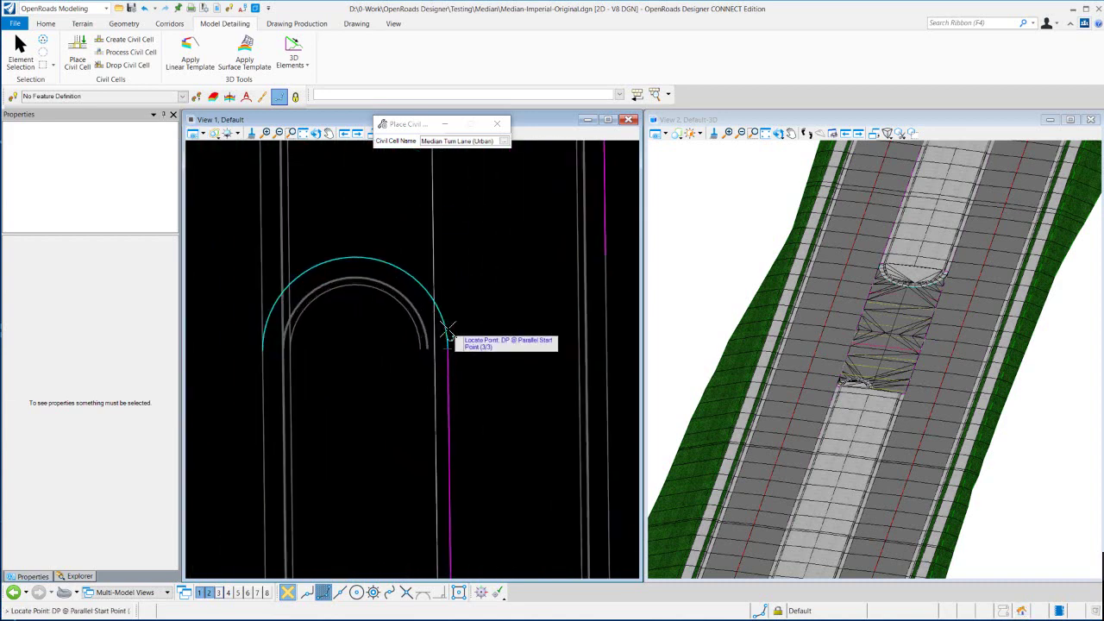
pyautogui.middleClick(447, 334)
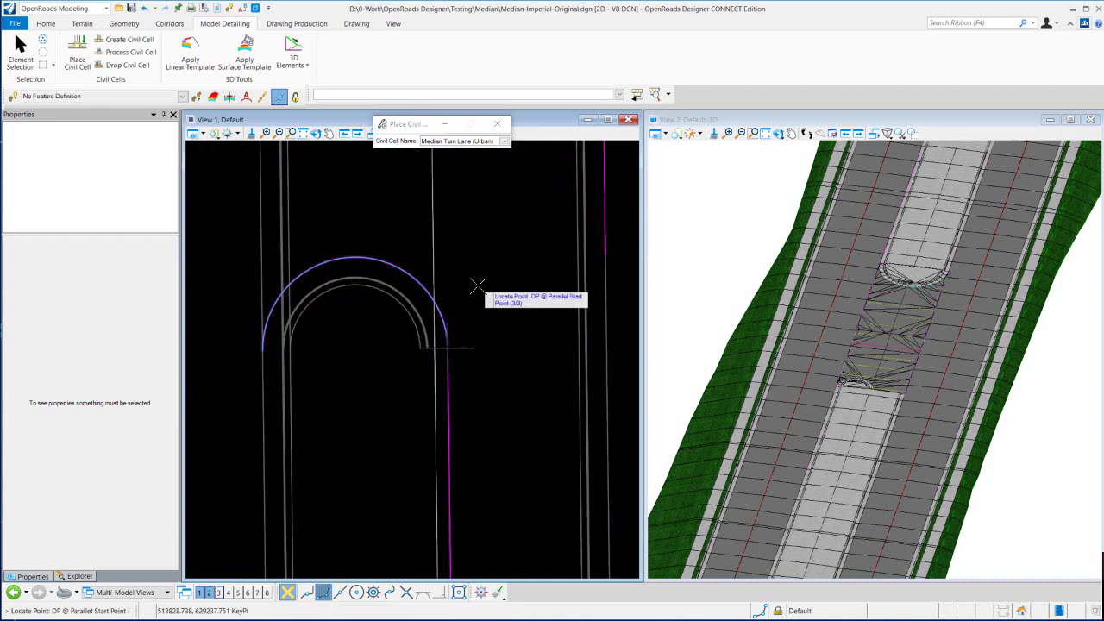
pyautogui.click(478, 285)
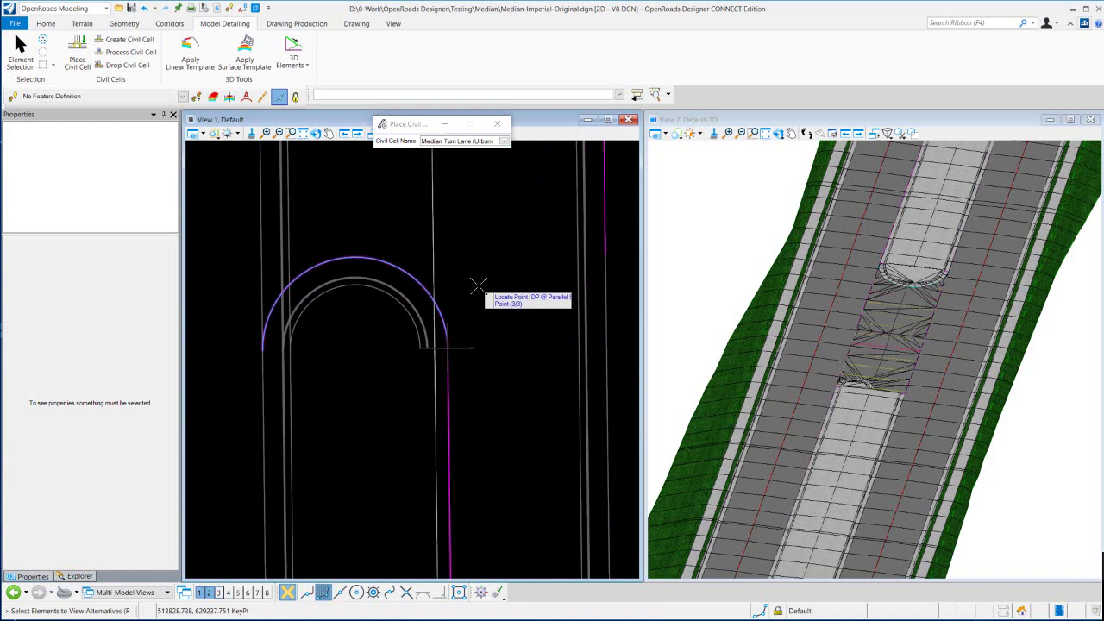
pyautogui.scroll(-5, 479, 293)
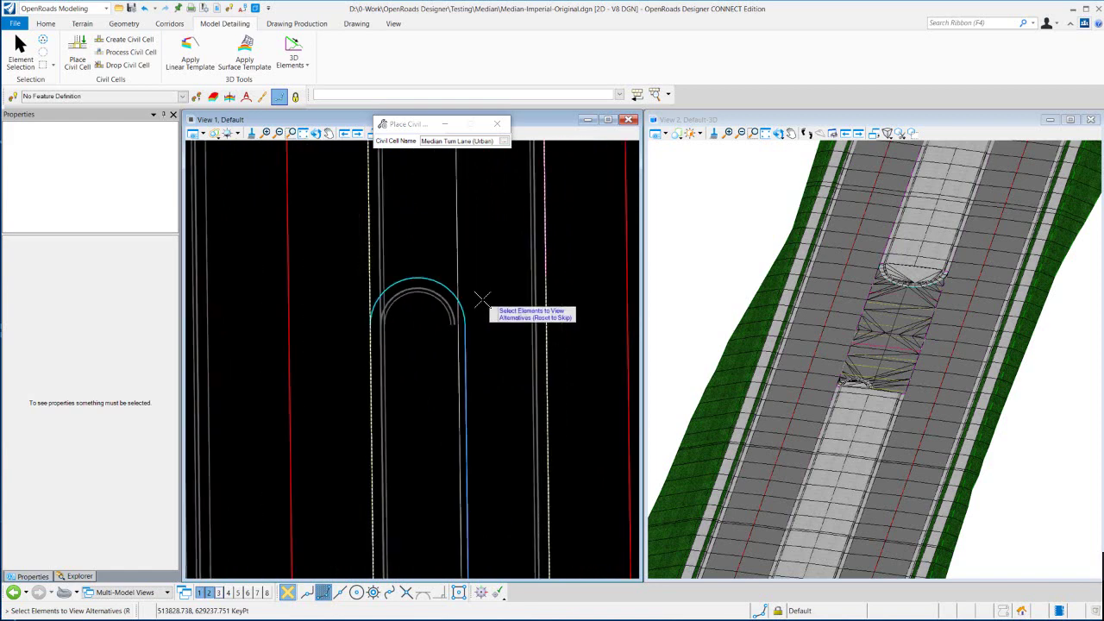
pyautogui.scroll(-2, 481, 299)
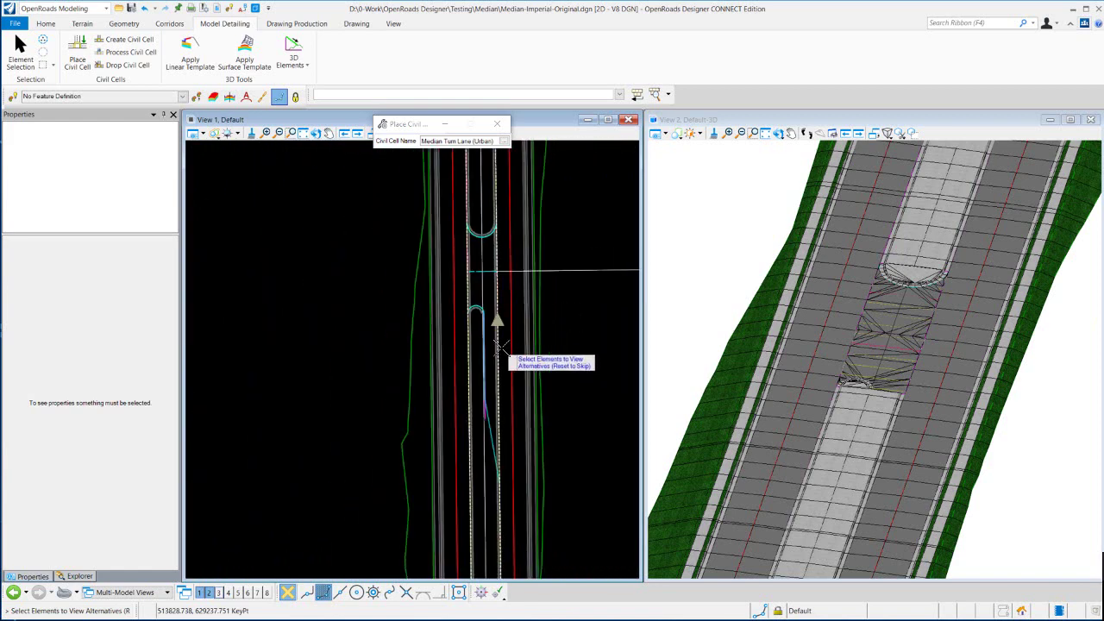
pyautogui.scroll(-1, 496, 360)
pyautogui.scroll(2, 497, 357)
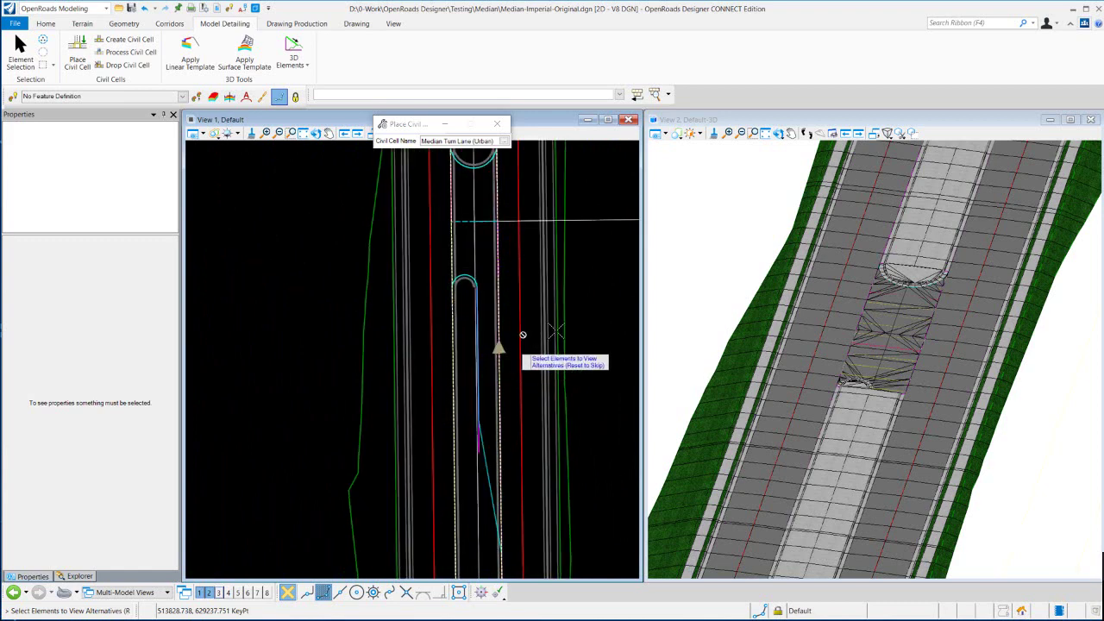
# Skip alternatives, show Constructions in the plan view, and accept the turn lane without corridor clipping.
pyautogui.rightClick(592, 301)
pyautogui.scroll(-2, 511, 291)
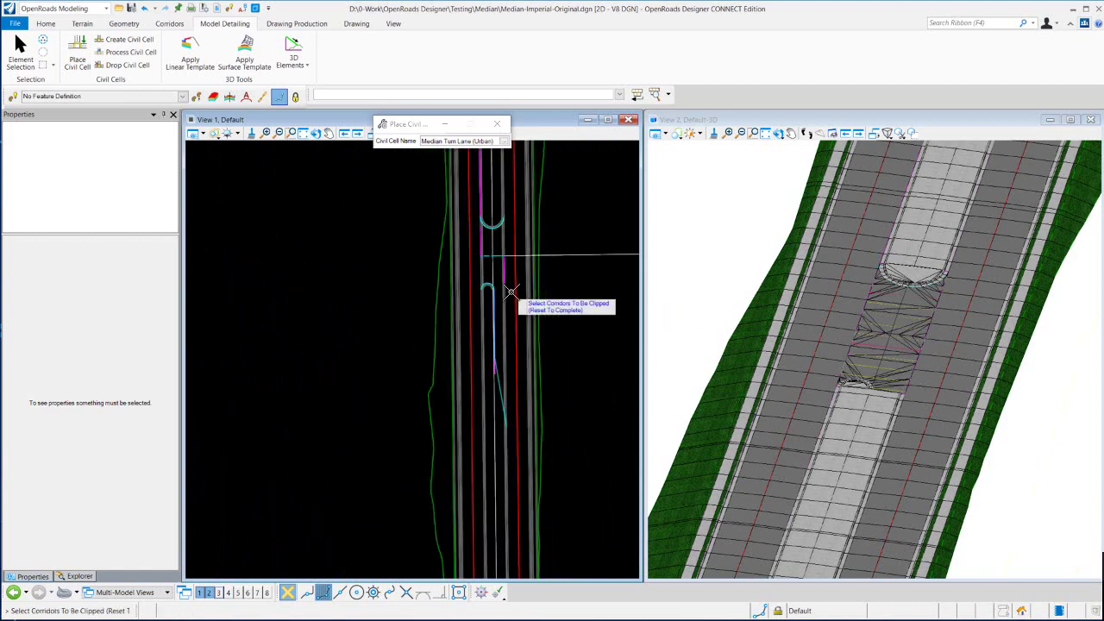
pyautogui.scroll(-2, 511, 292)
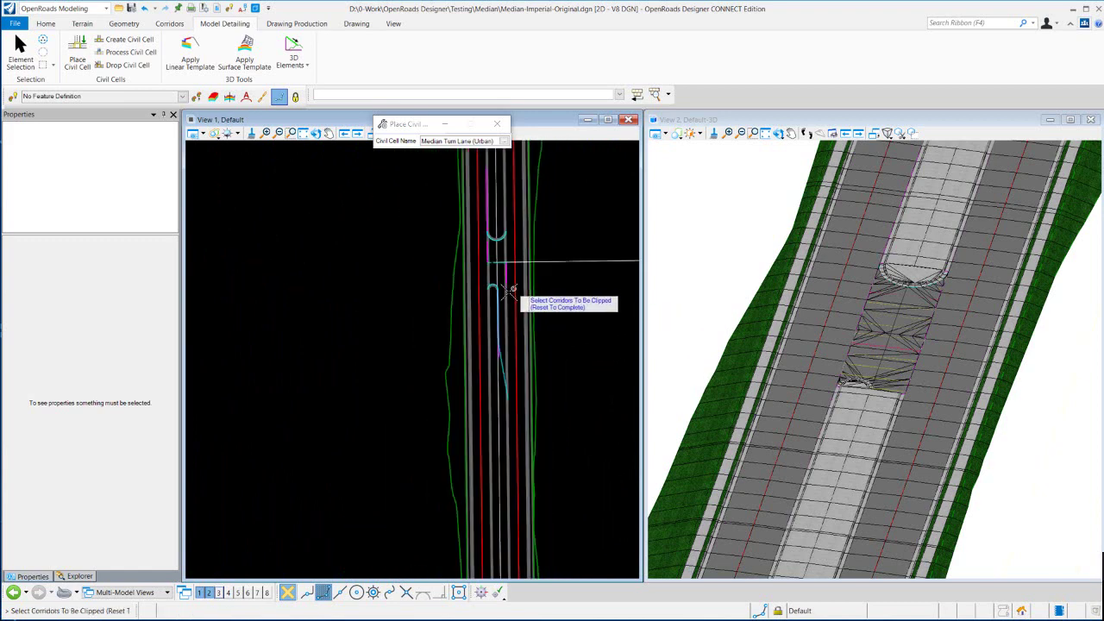
pyautogui.click(202, 135)
pyautogui.click(231, 299)
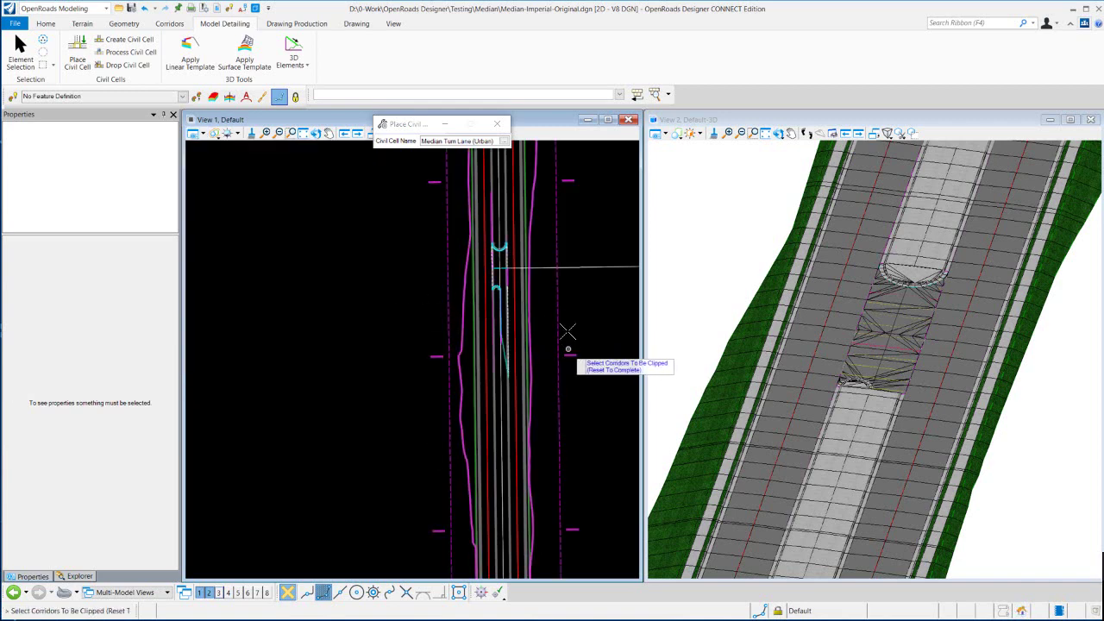
pyautogui.rightClick(439, 379)
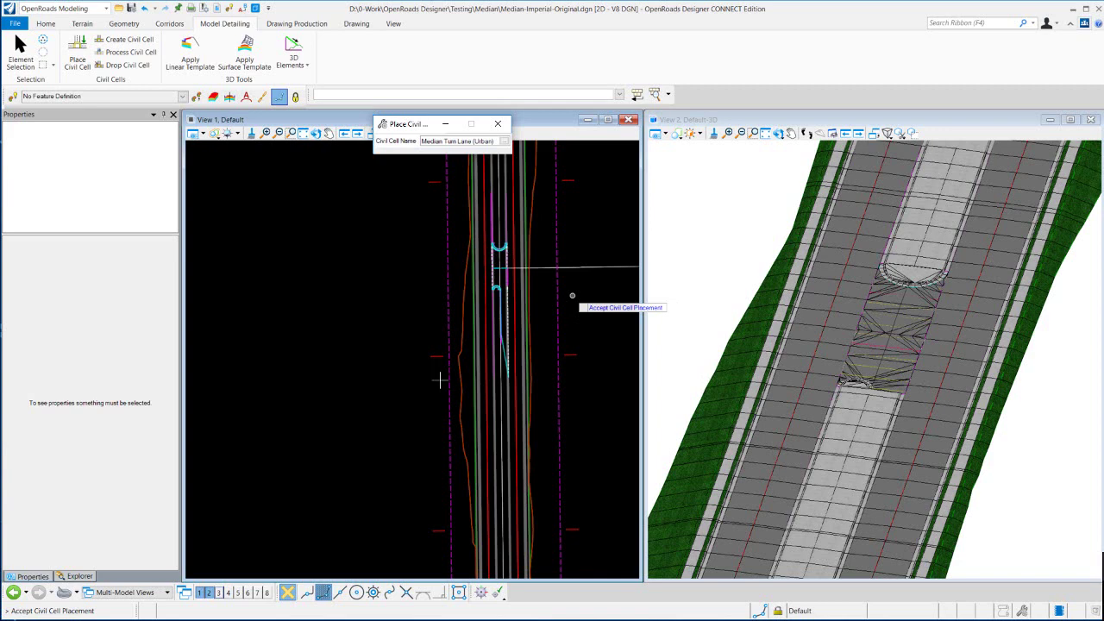
pyautogui.click(439, 380)
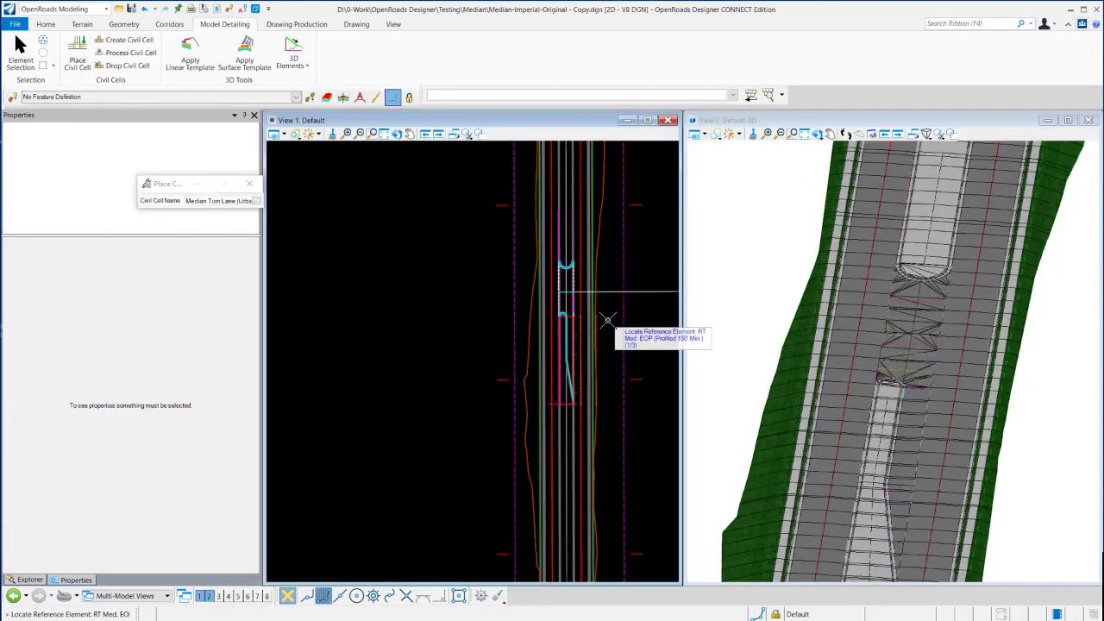
# Lengthen the Turn Lane from 75 to 100 feet so it ends at station 14+08.76.
pyautogui.click(21, 47)
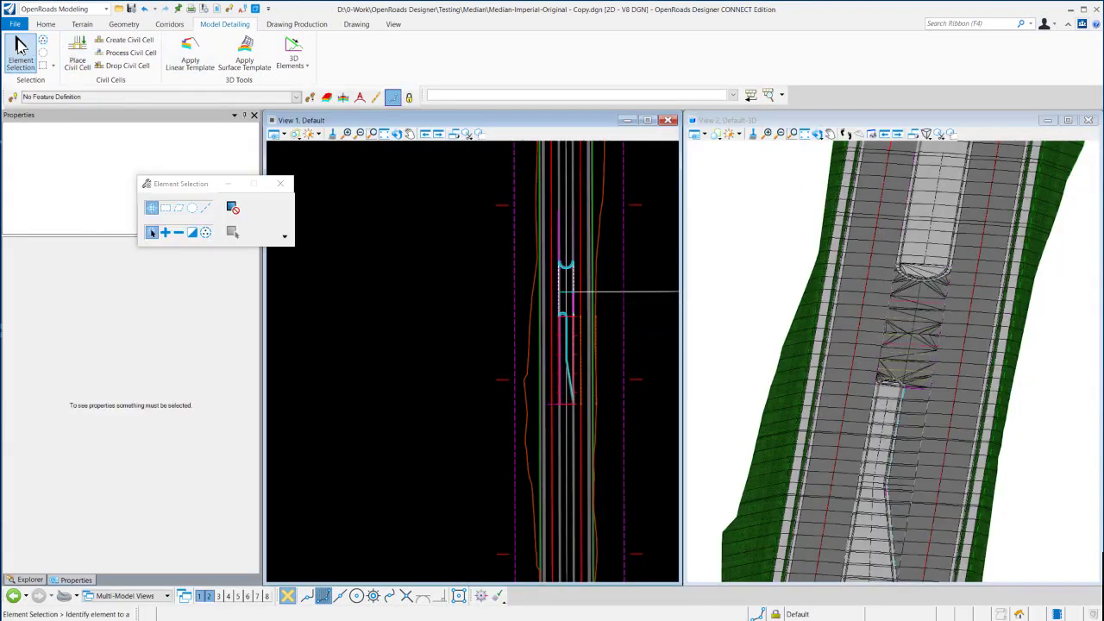
pyautogui.scroll(3, 569, 346)
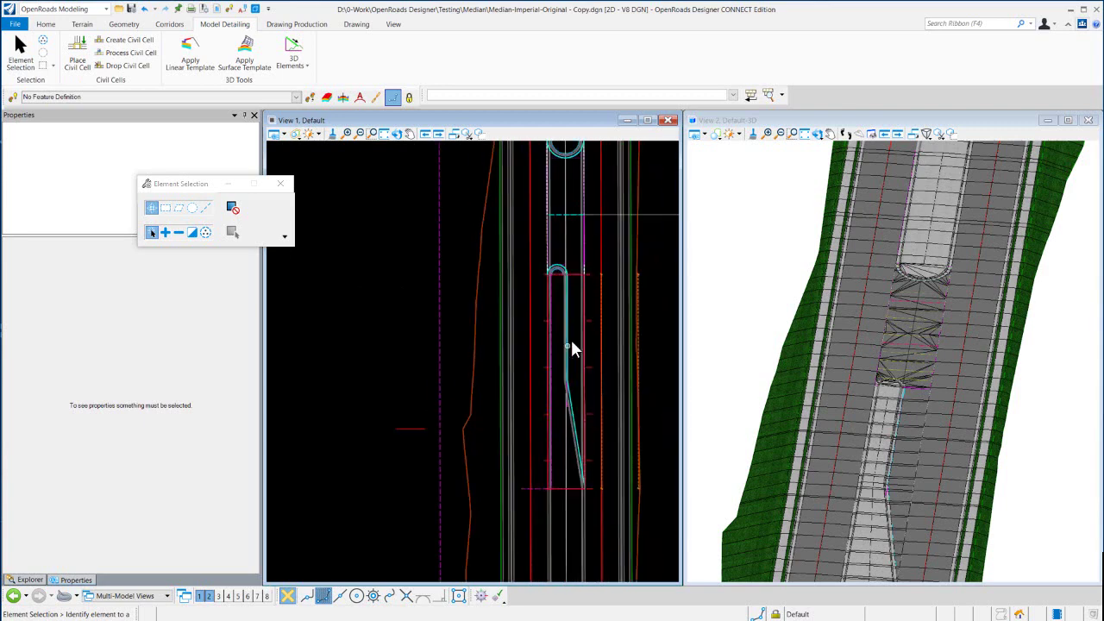
pyautogui.scroll(2, 571, 340)
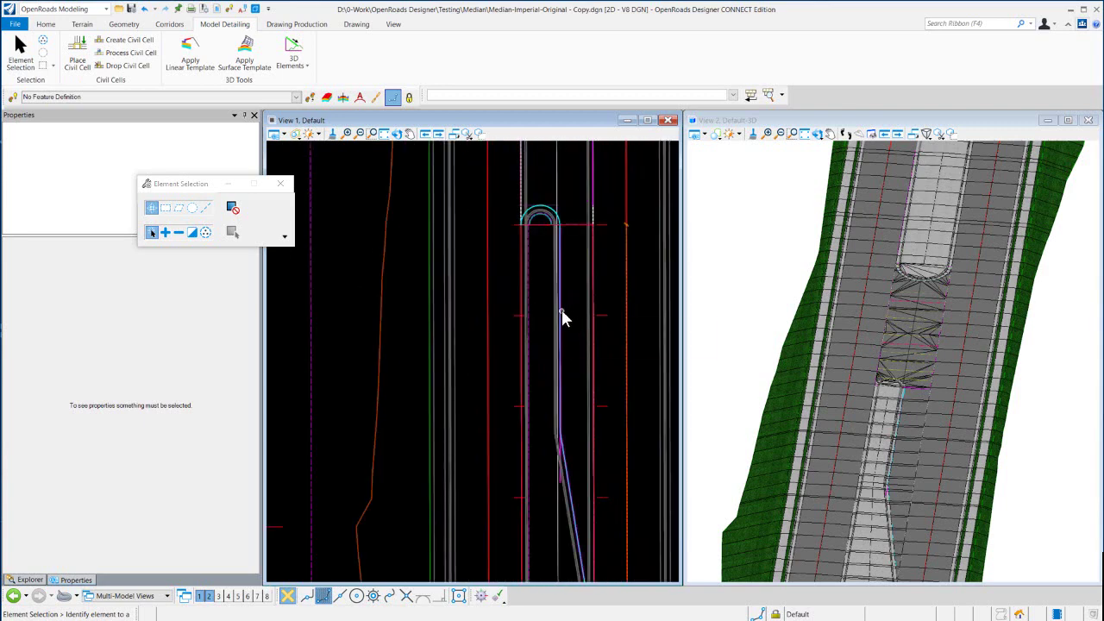
pyautogui.click(565, 302)
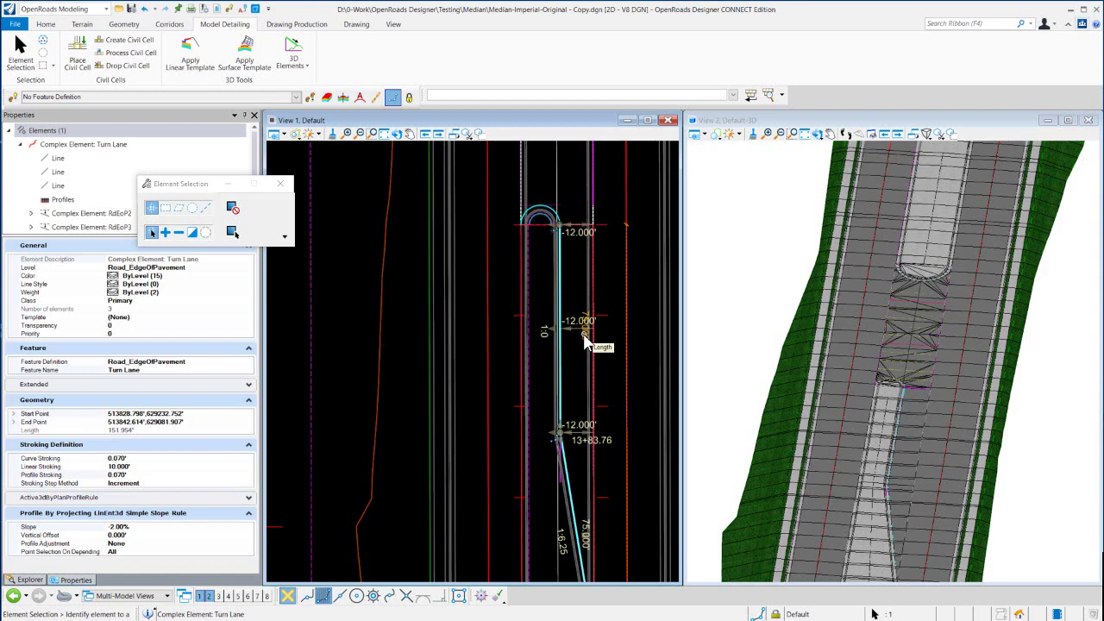
pyautogui.click(584, 343)
pyautogui.write('100')
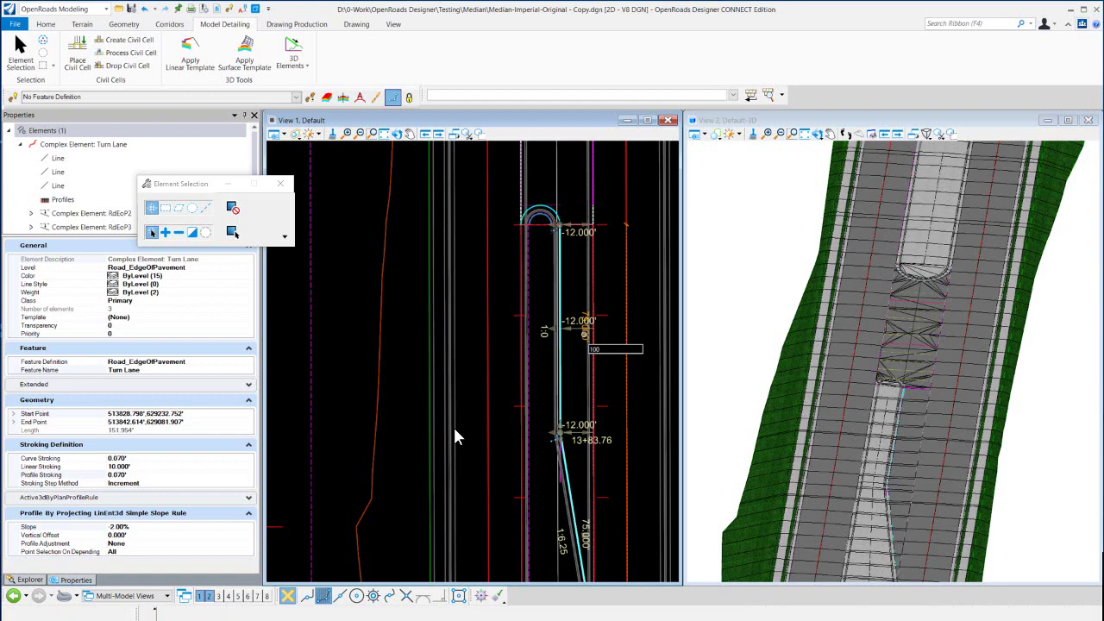
pyautogui.press('Return')
pyautogui.click(491, 488)
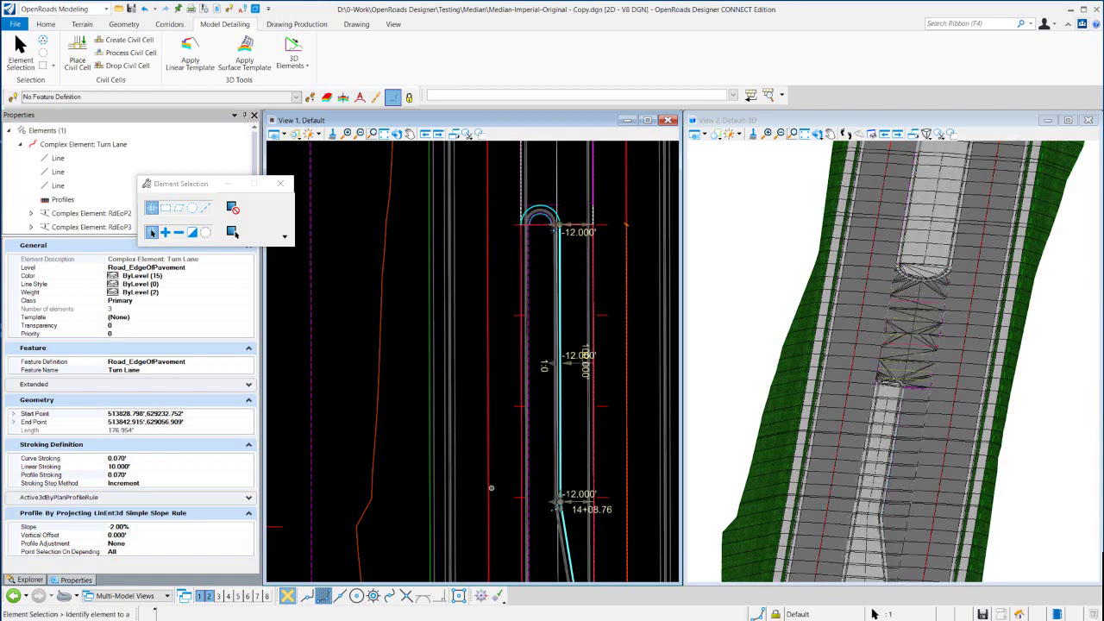
pyautogui.scroll(-2, 578, 319)
pyautogui.scroll(-1, 905, 270)
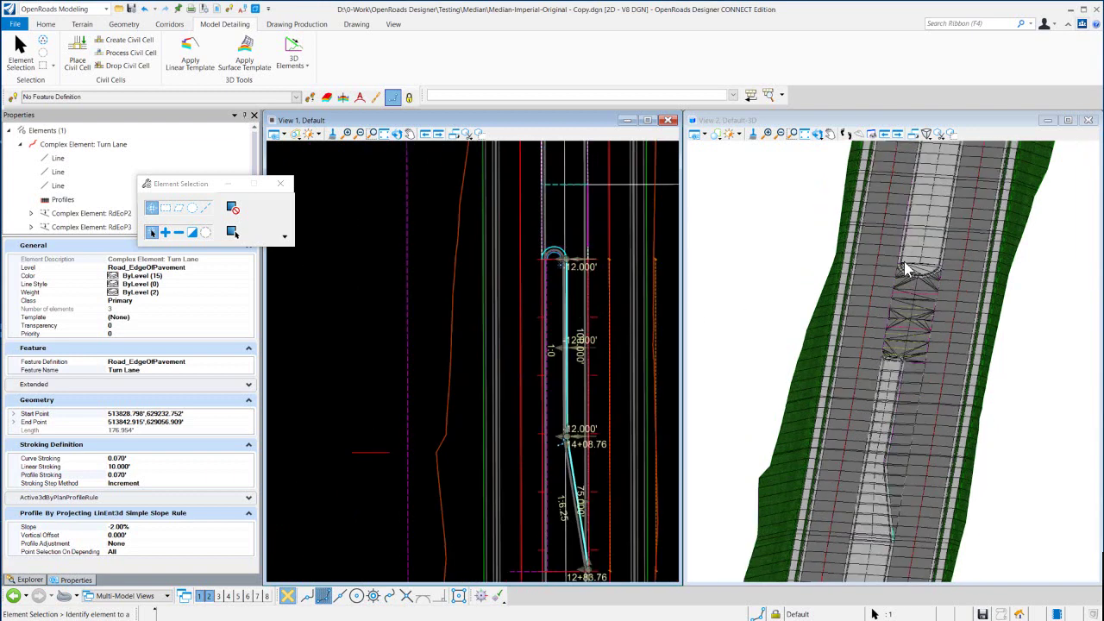
pyautogui.scroll(-2, 557, 357)
pyautogui.press('Escape')
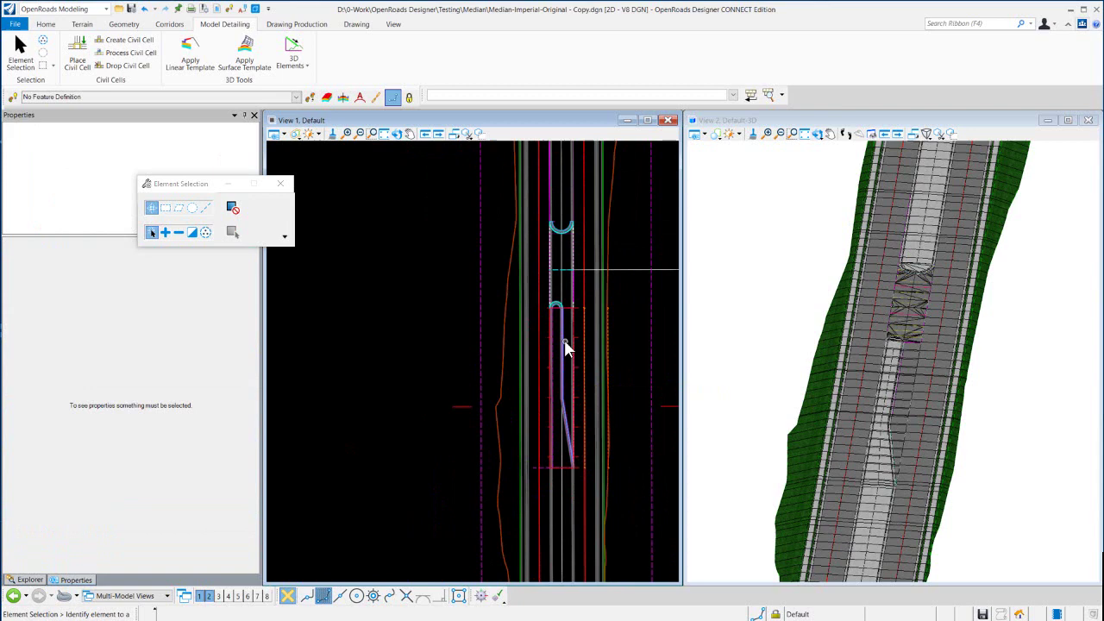
pyautogui.moveTo(564, 341)
pyautogui.moveTo(575, 272)
pyautogui.scroll(3, 565, 196)
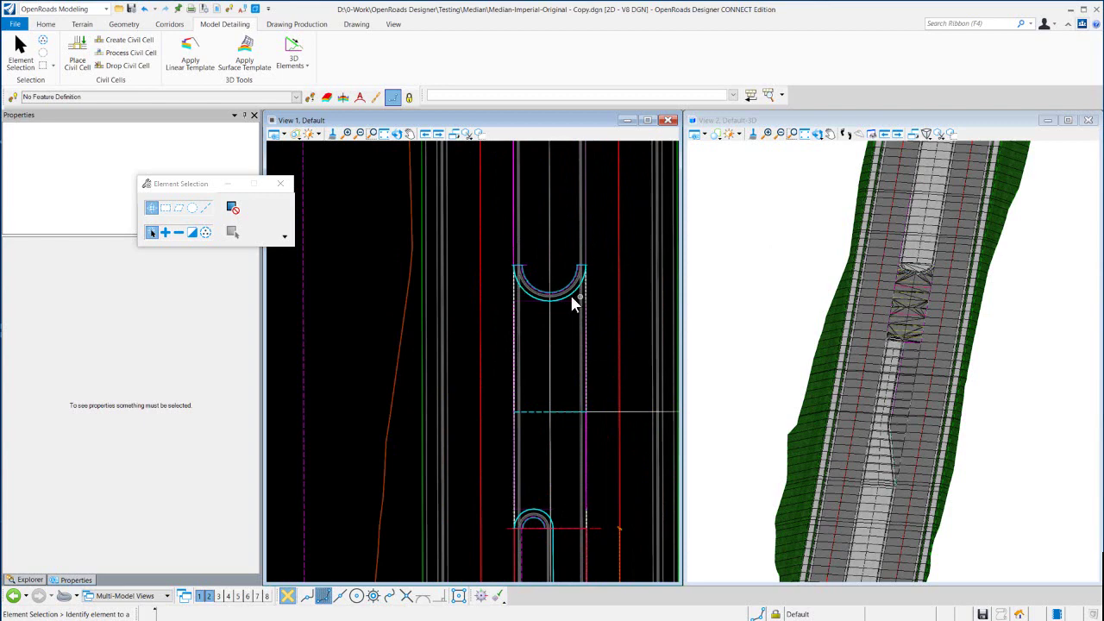
pyautogui.scroll(1, 571, 243)
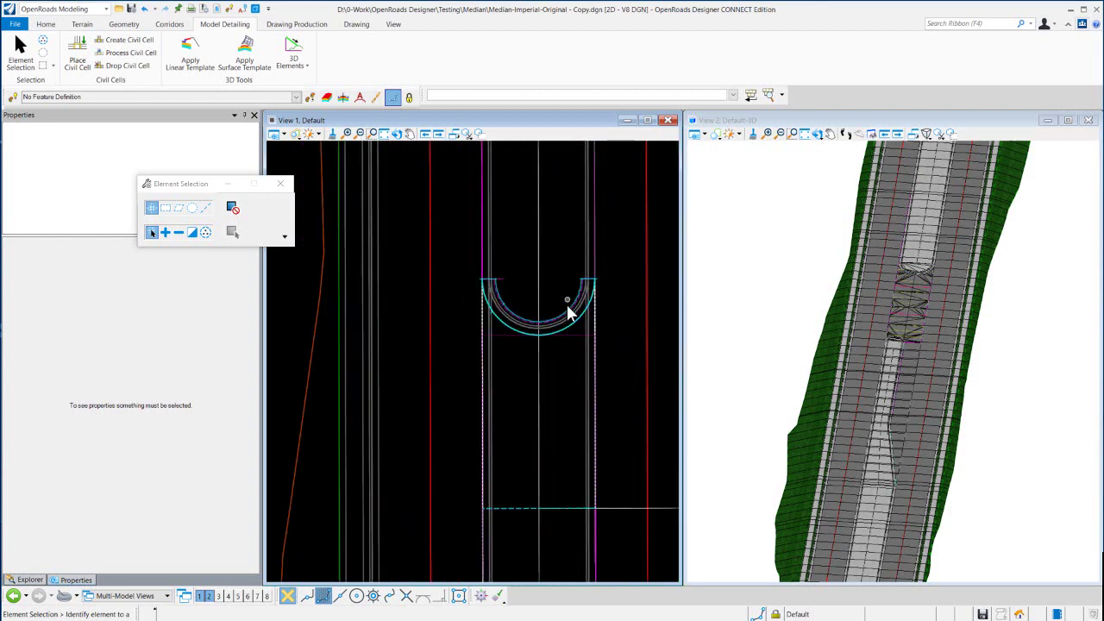